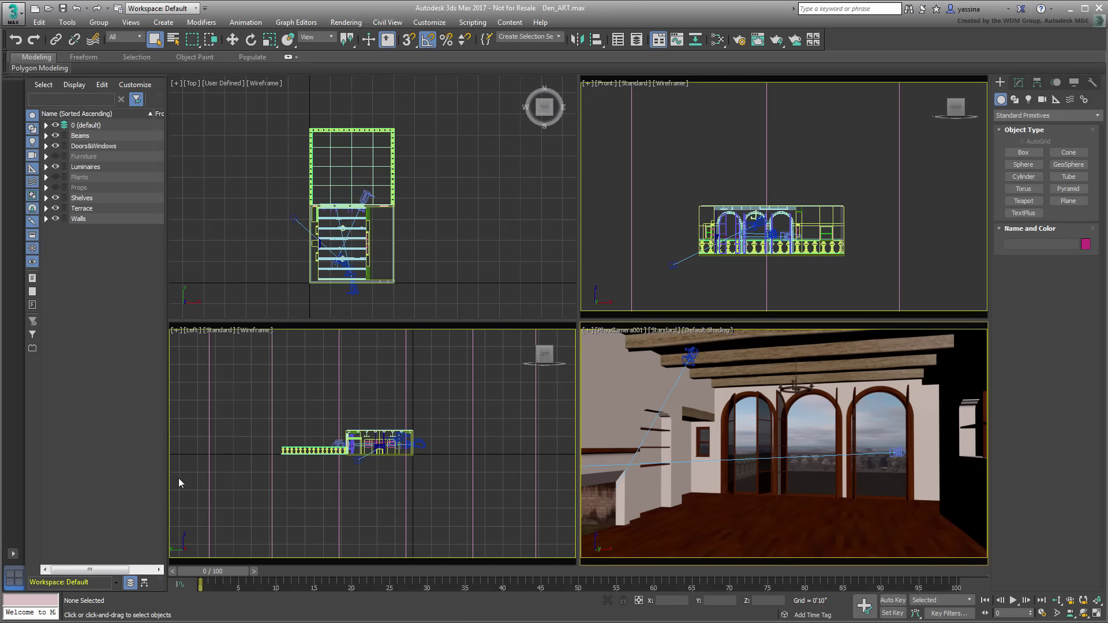
# - Preview the flat object list, then toggle the Furniture, Plants and Props layers on and back off
pyautogui.click(144, 585)
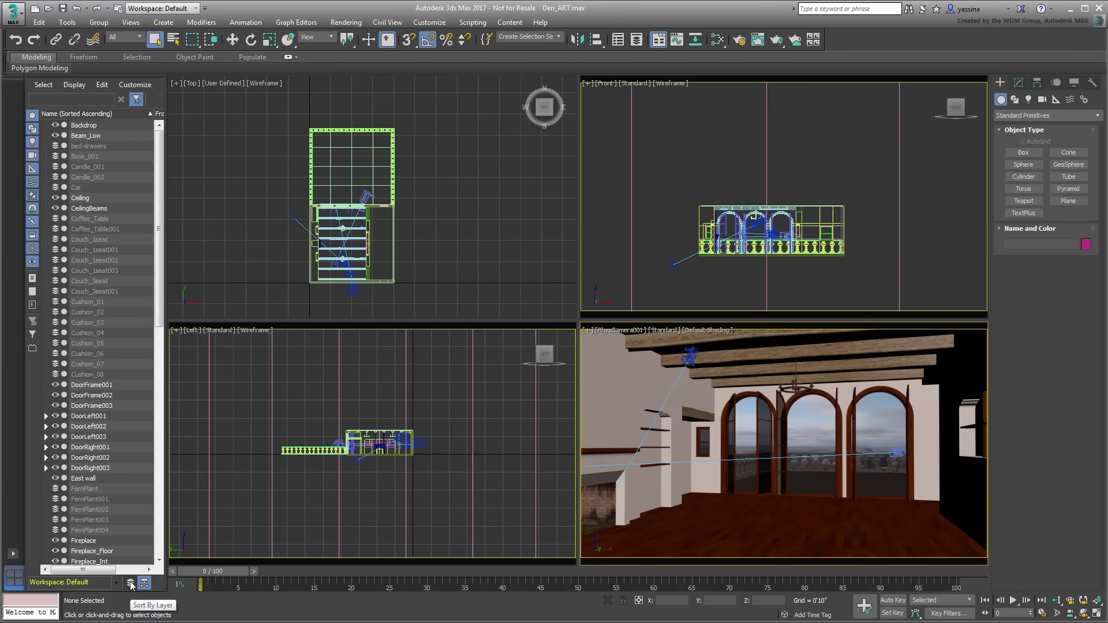
pyautogui.click(131, 584)
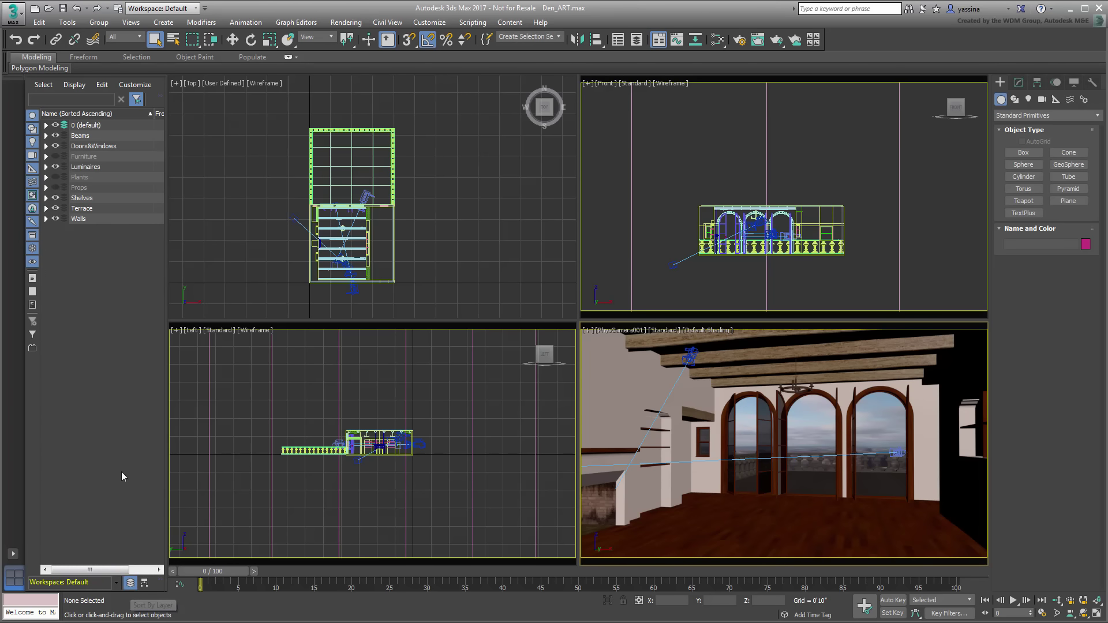
pyautogui.click(56, 156)
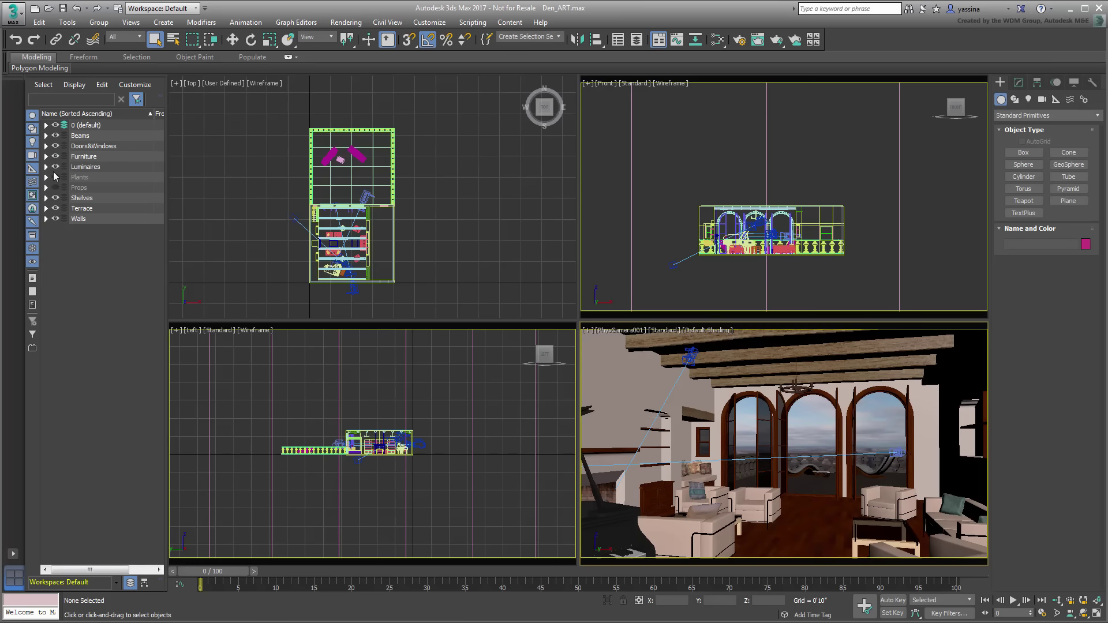
pyautogui.click(55, 177)
pyautogui.click(55, 188)
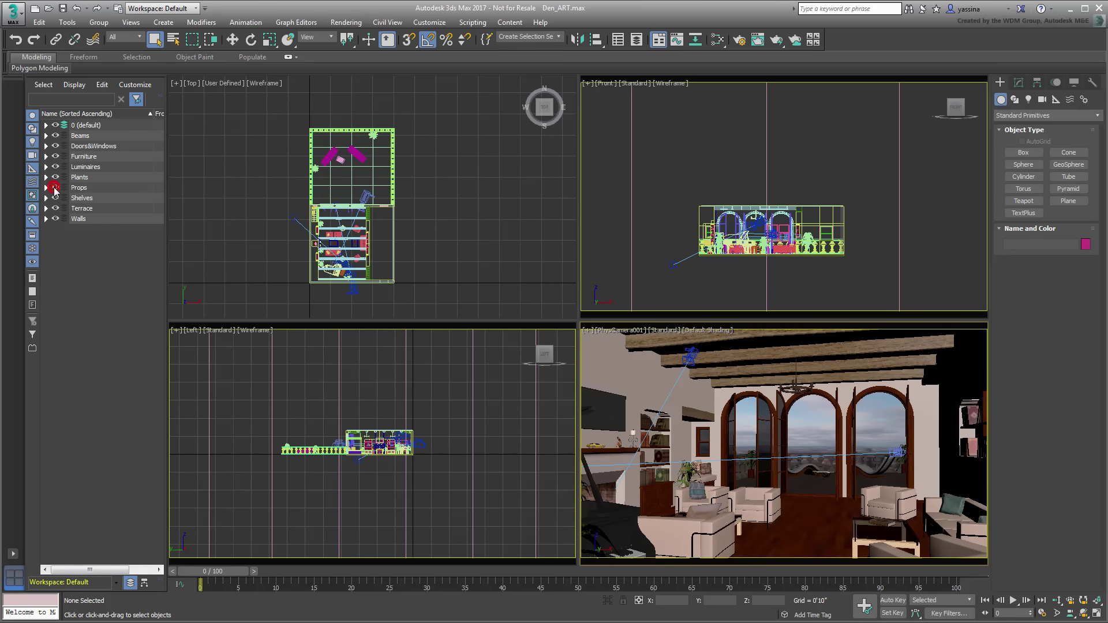
pyautogui.click(56, 187)
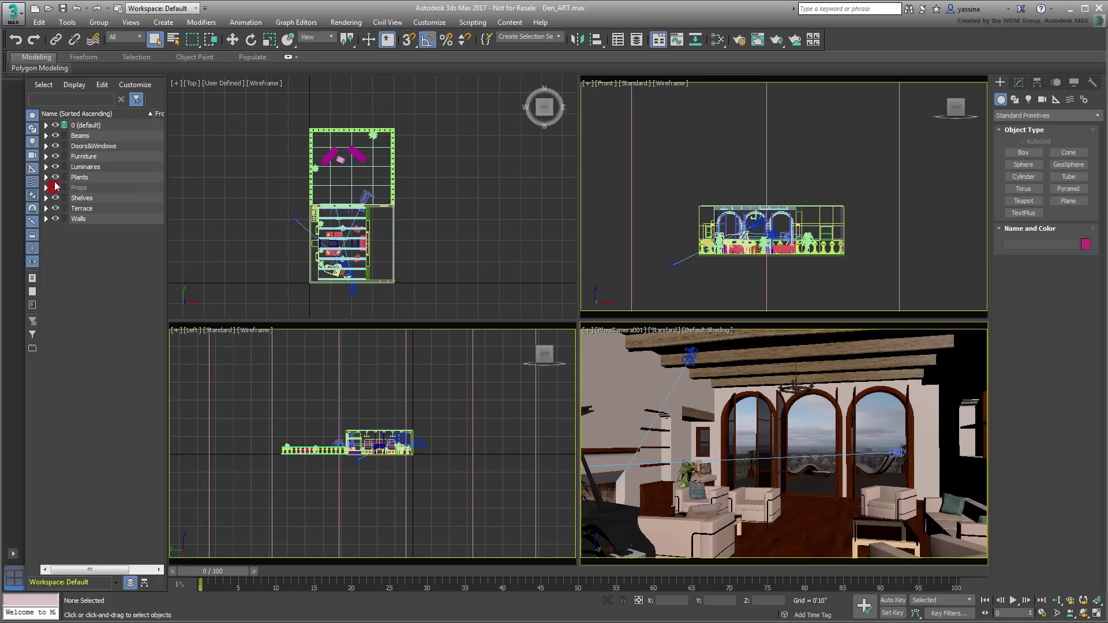
pyautogui.click(56, 177)
pyautogui.click(56, 157)
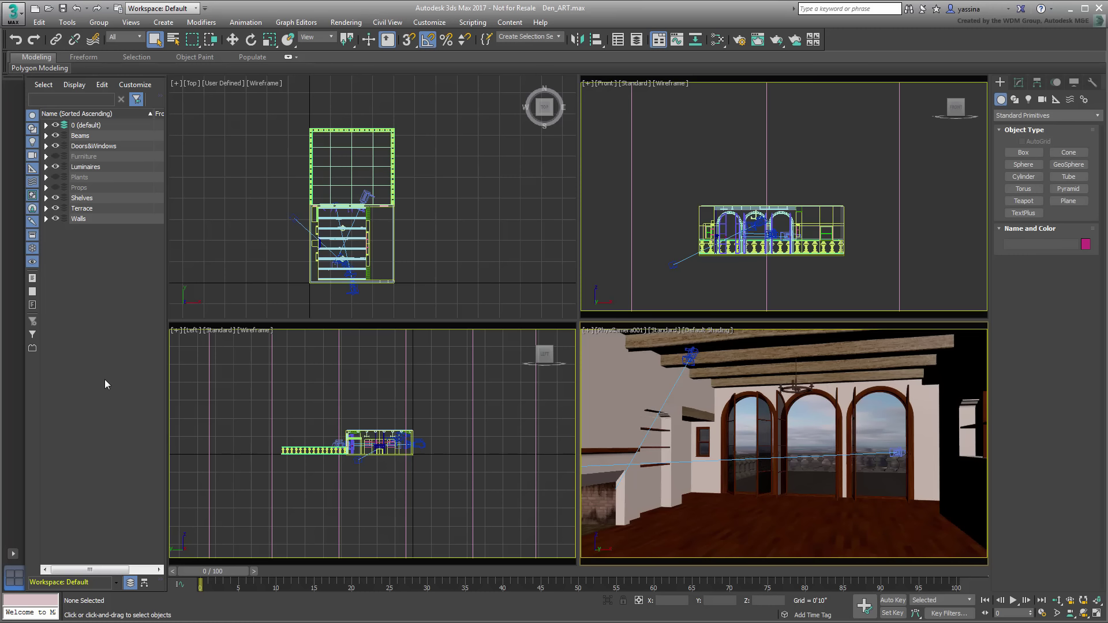
# - Cycle through PhysCamera001, 002 and 003 in layer 0, then show PhysCamera001's physical camera parameters
pyautogui.click(46, 125)
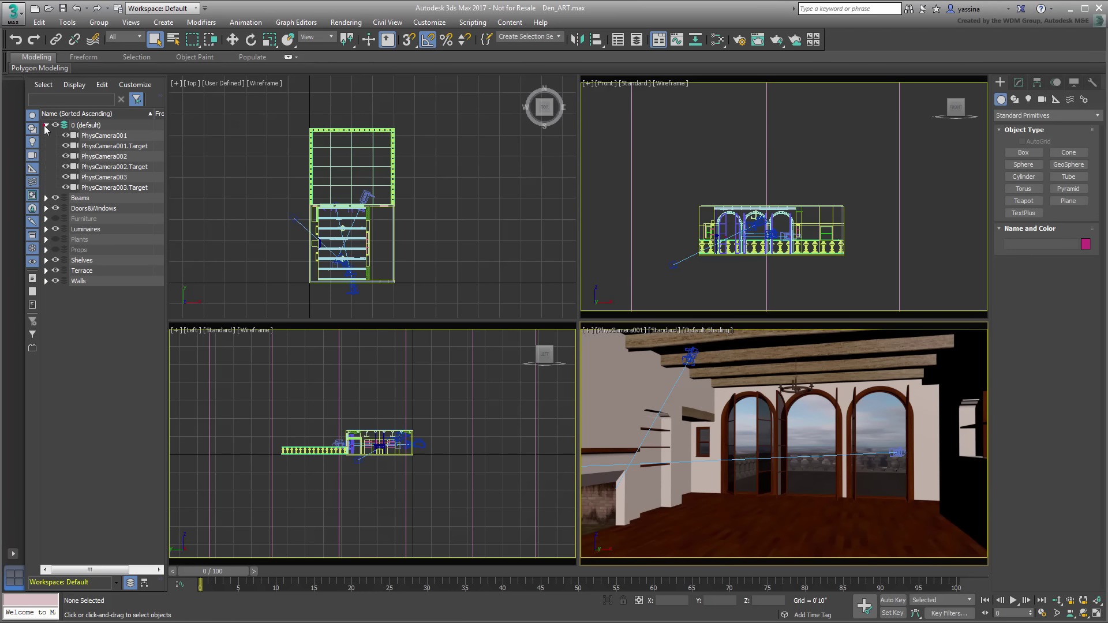
pyautogui.click(106, 136)
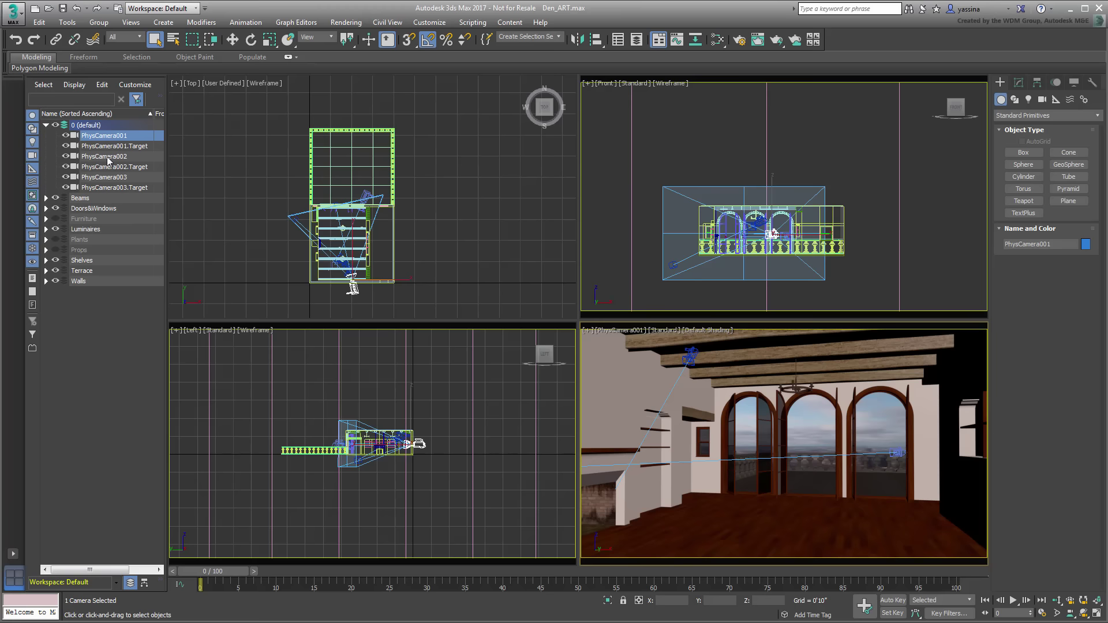
pyautogui.click(107, 156)
pyautogui.click(106, 178)
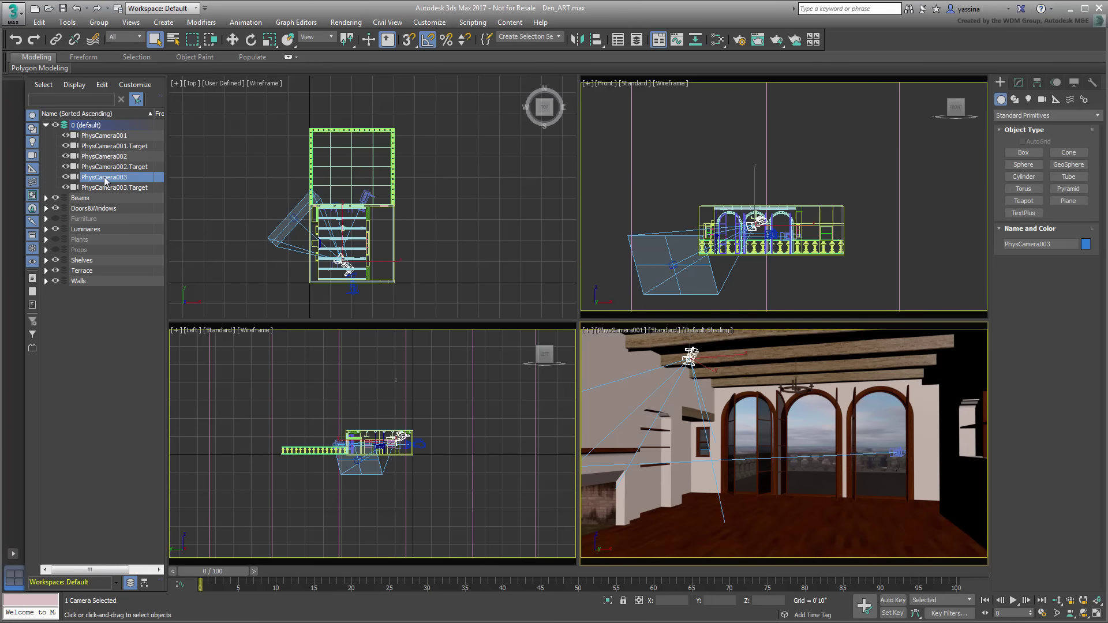
pyautogui.click(111, 136)
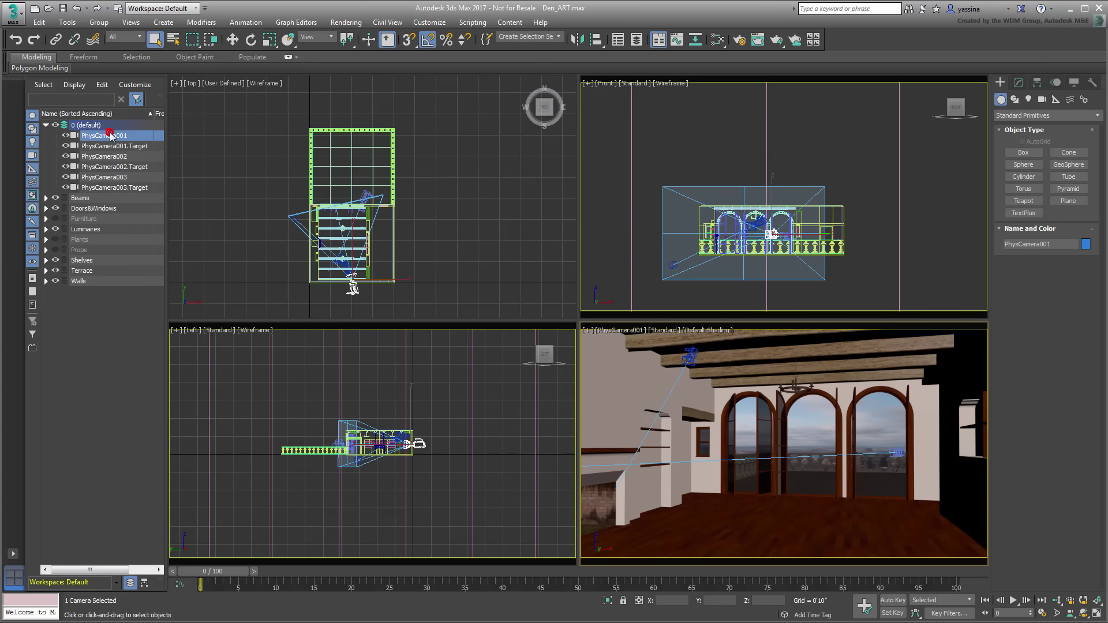
pyautogui.click(1019, 83)
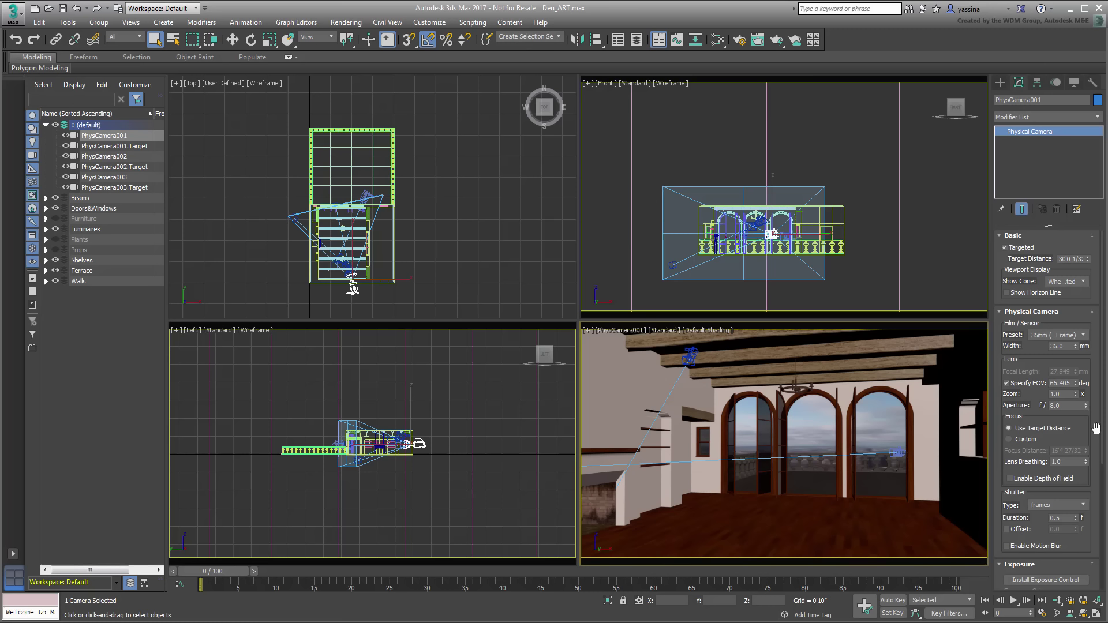
pyautogui.click(718, 40)
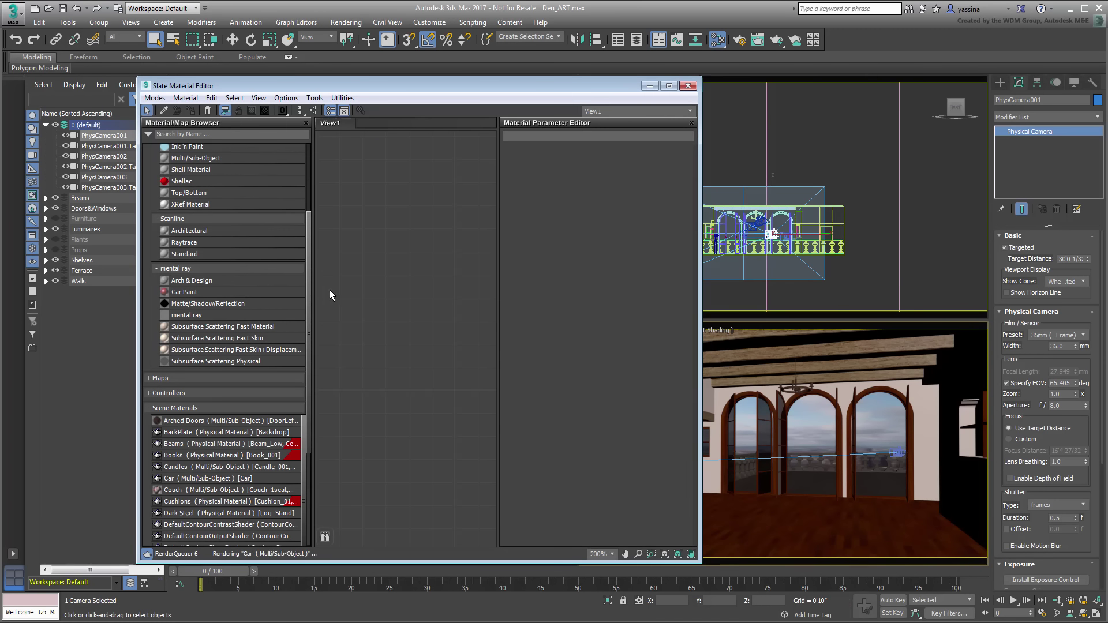
pyautogui.moveTo(306, 258); pyautogui.dragTo(314, 372)
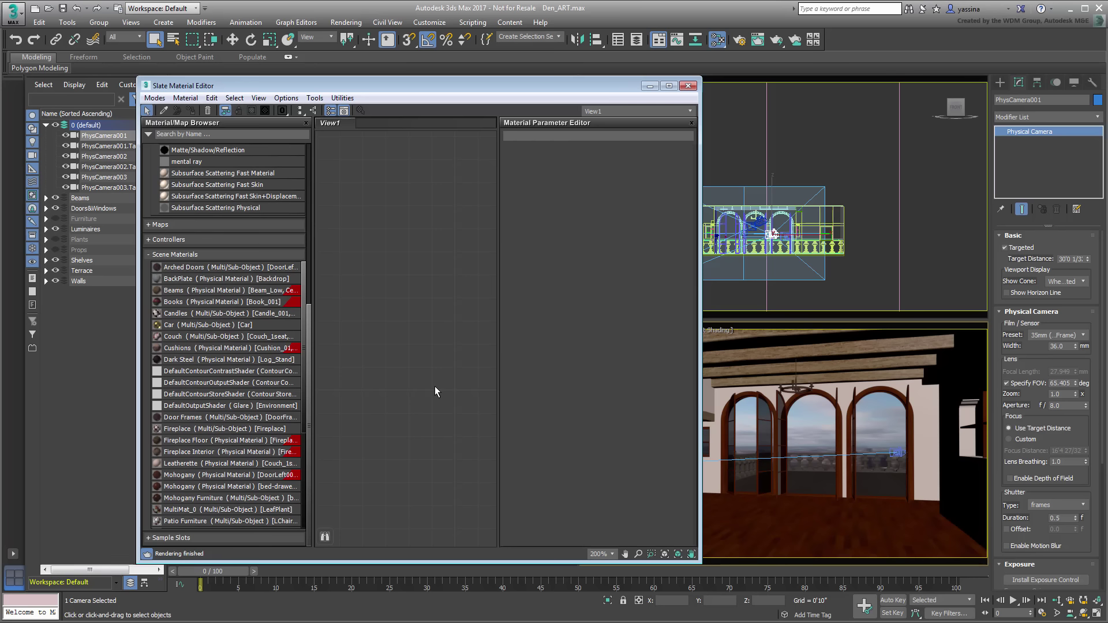
pyautogui.click(687, 86)
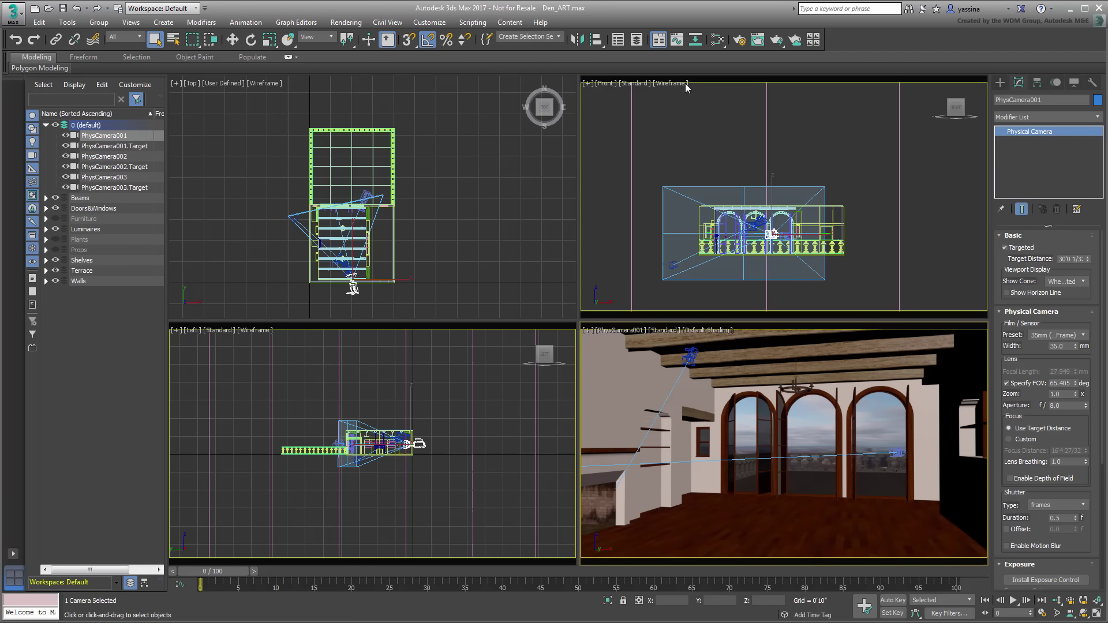
# - Switch the production renderer to ART Renderer and review its Fast Path Tracing quality settings
pyautogui.click(738, 41)
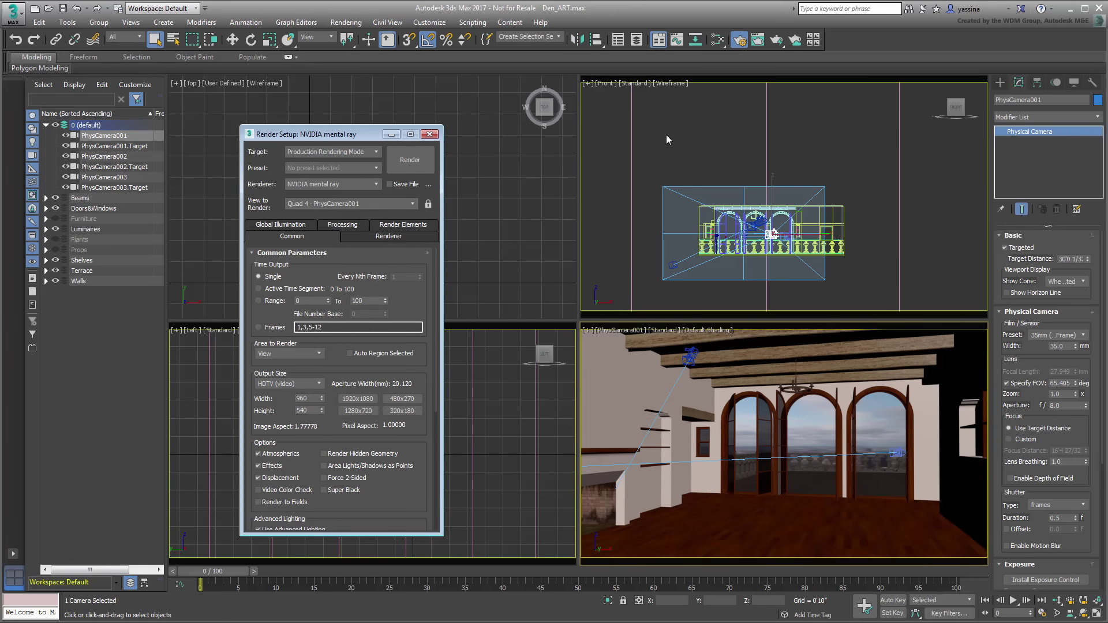
pyautogui.click(377, 183)
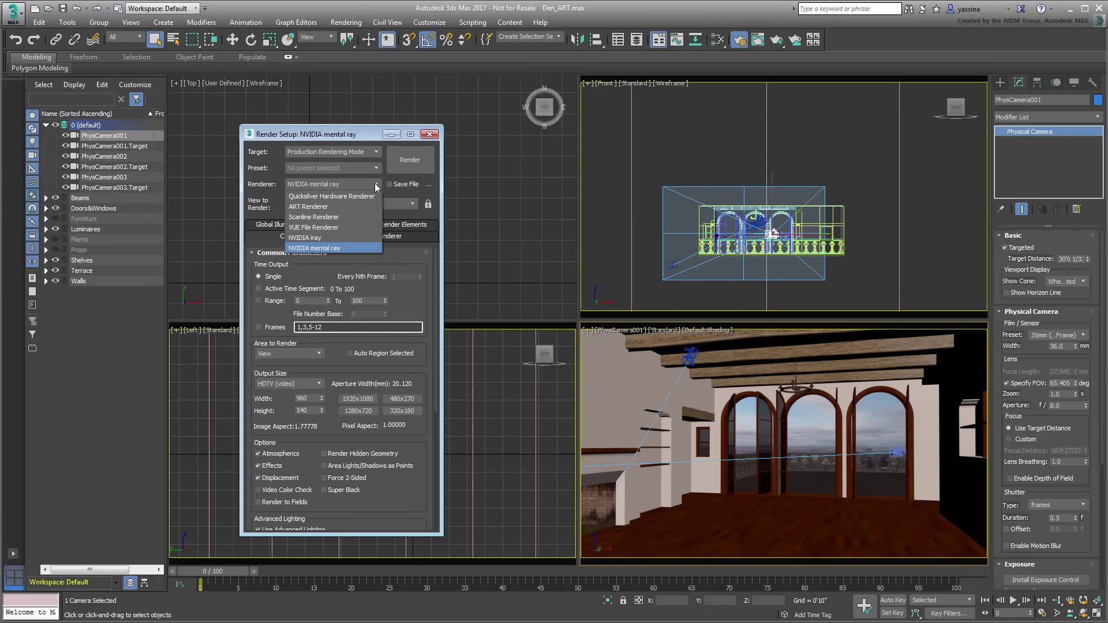
pyautogui.click(307, 207)
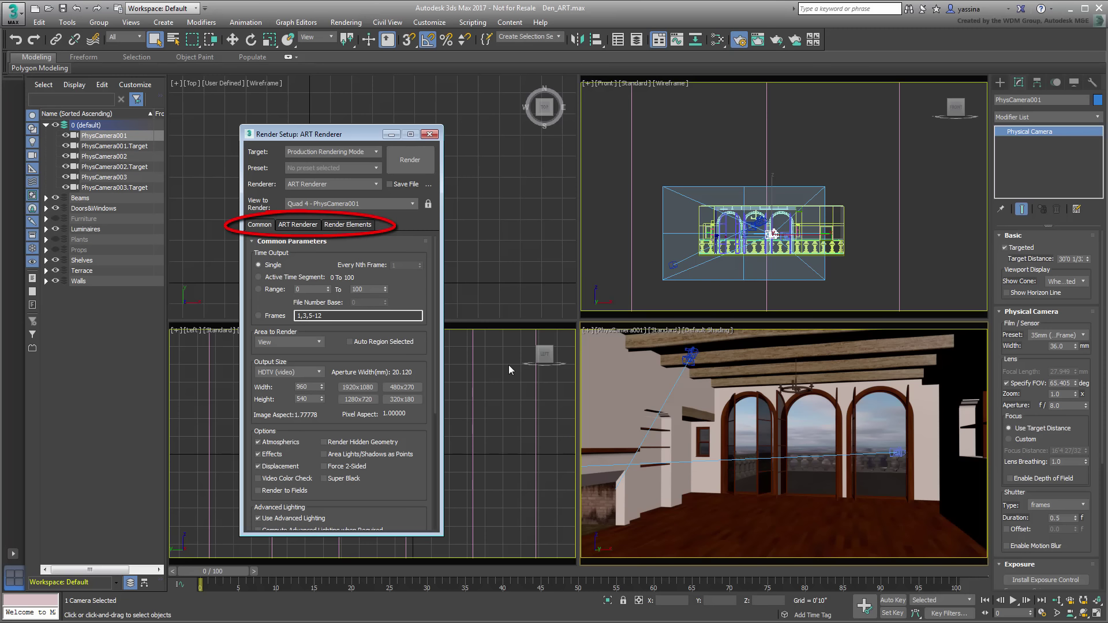
pyautogui.click(296, 226)
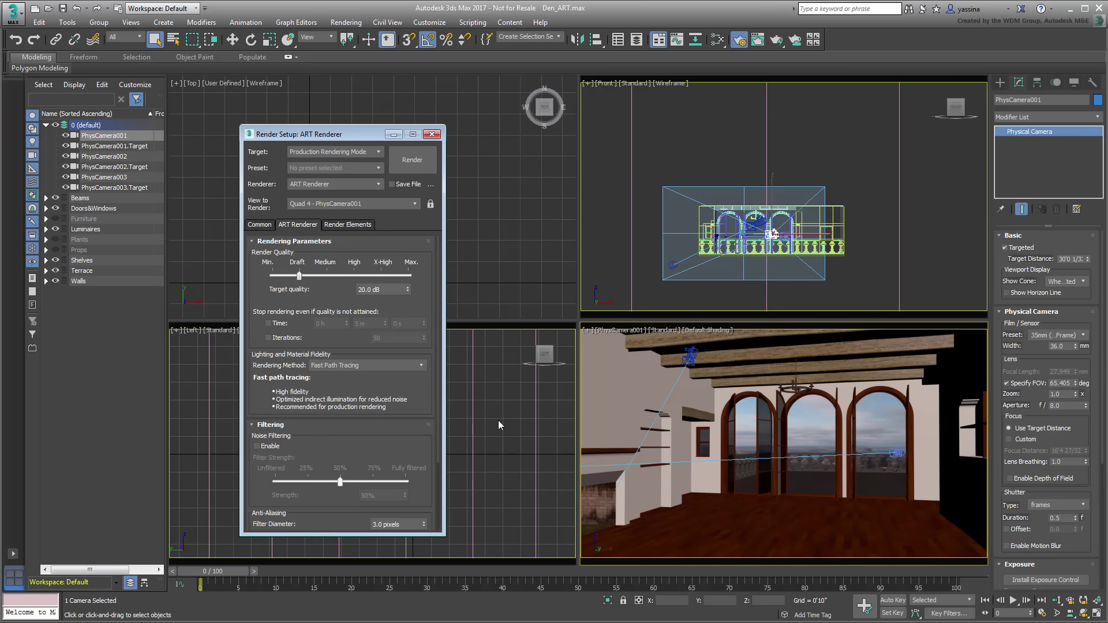
pyautogui.scroll(-3, 426, 270)
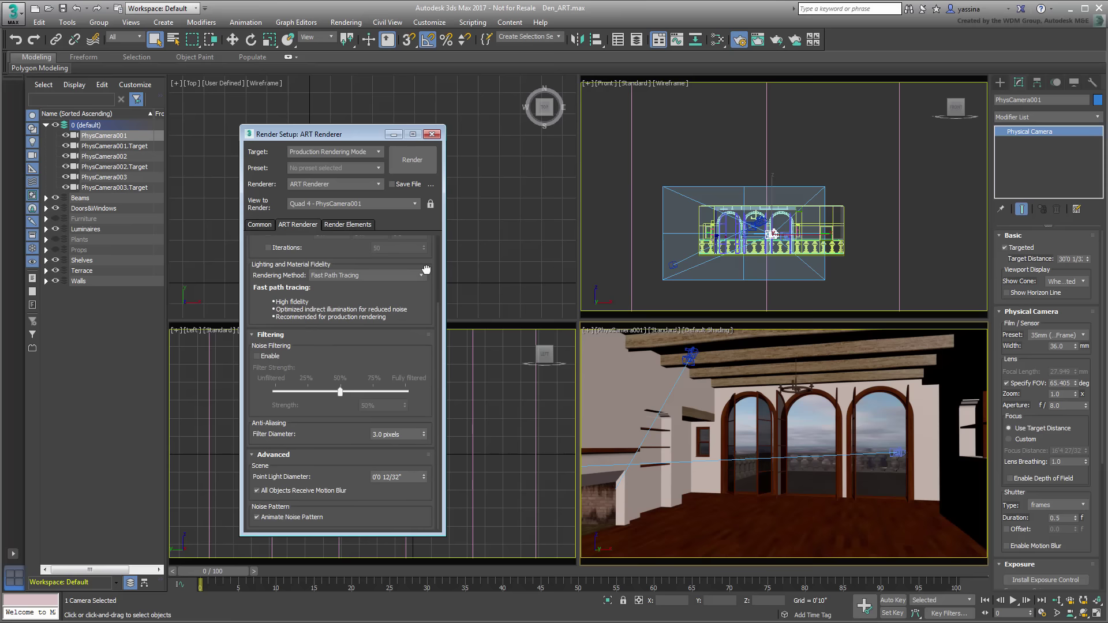
pyautogui.scroll(3, 426, 269)
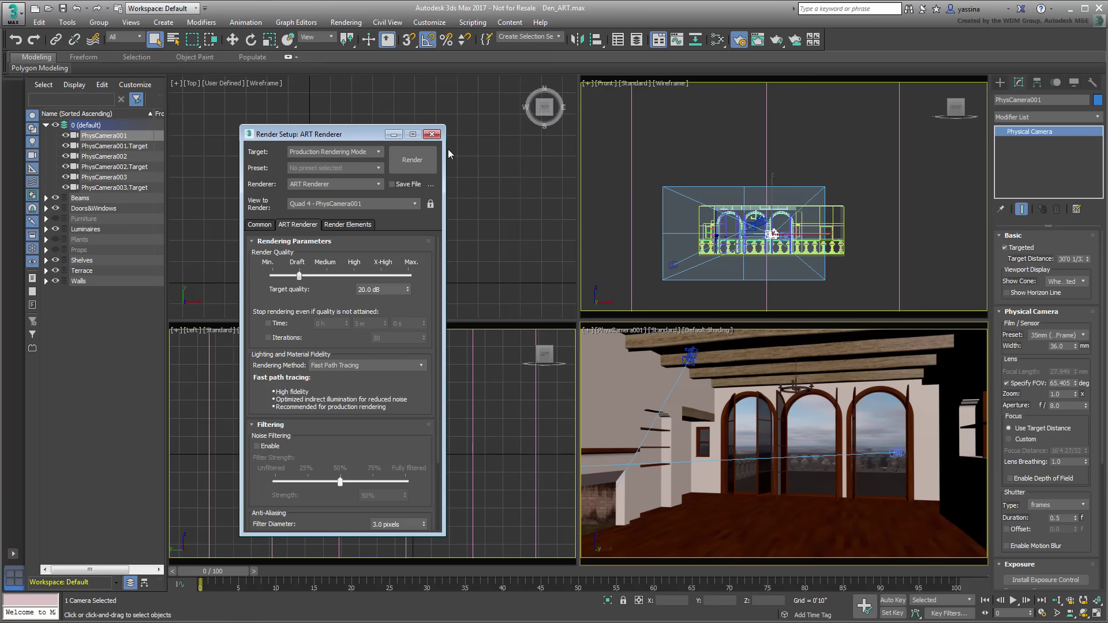
pyautogui.click(437, 135)
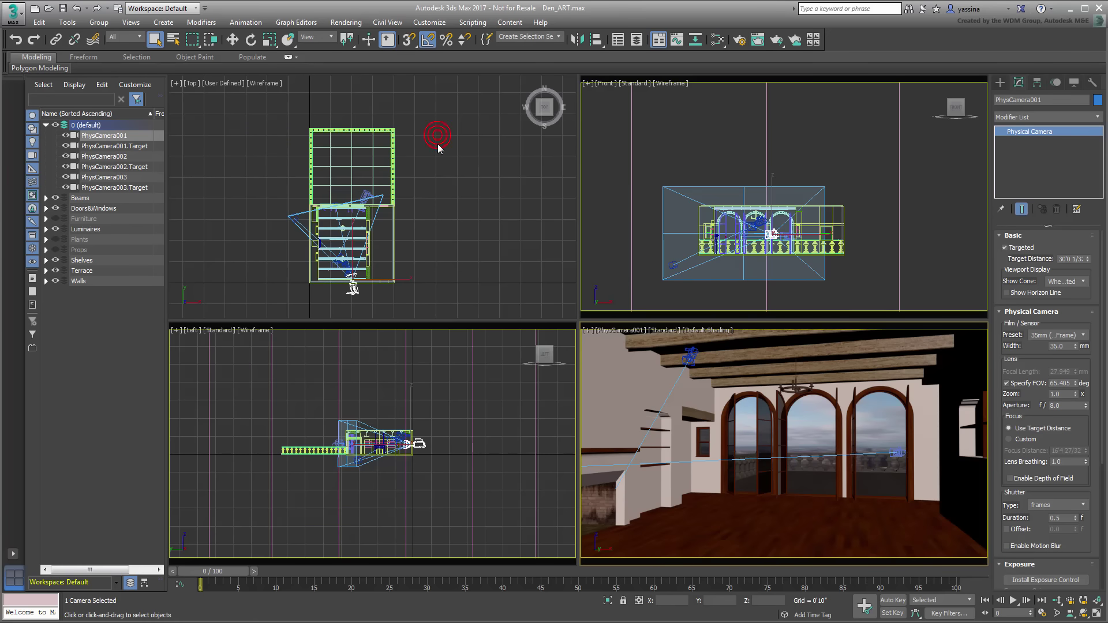
# - Deselect the camera by clicking empty space in the Top viewport
pyautogui.click(489, 257)
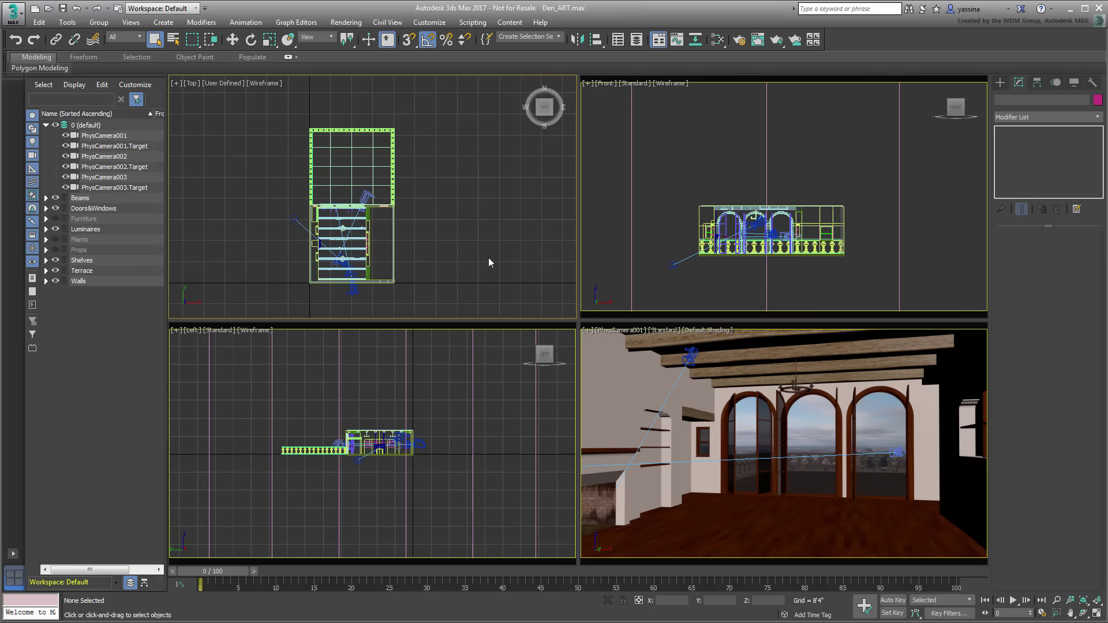
# - Place a Sun Positioner compass rose left of the den in the Top view and set its distance
pyautogui.click(1000, 84)
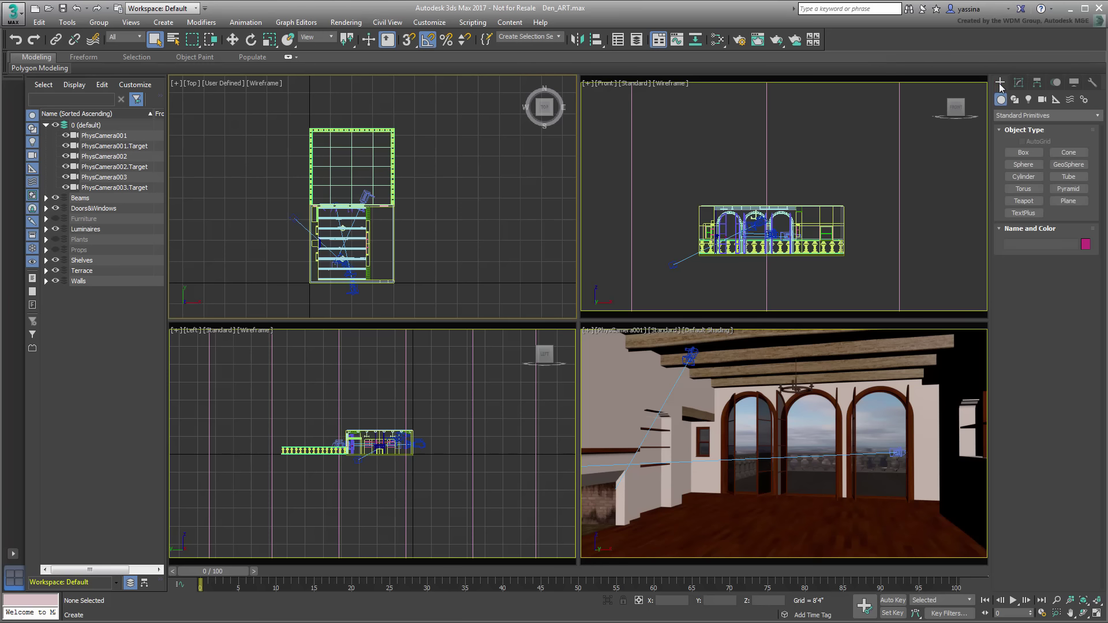
pyautogui.click(1029, 100)
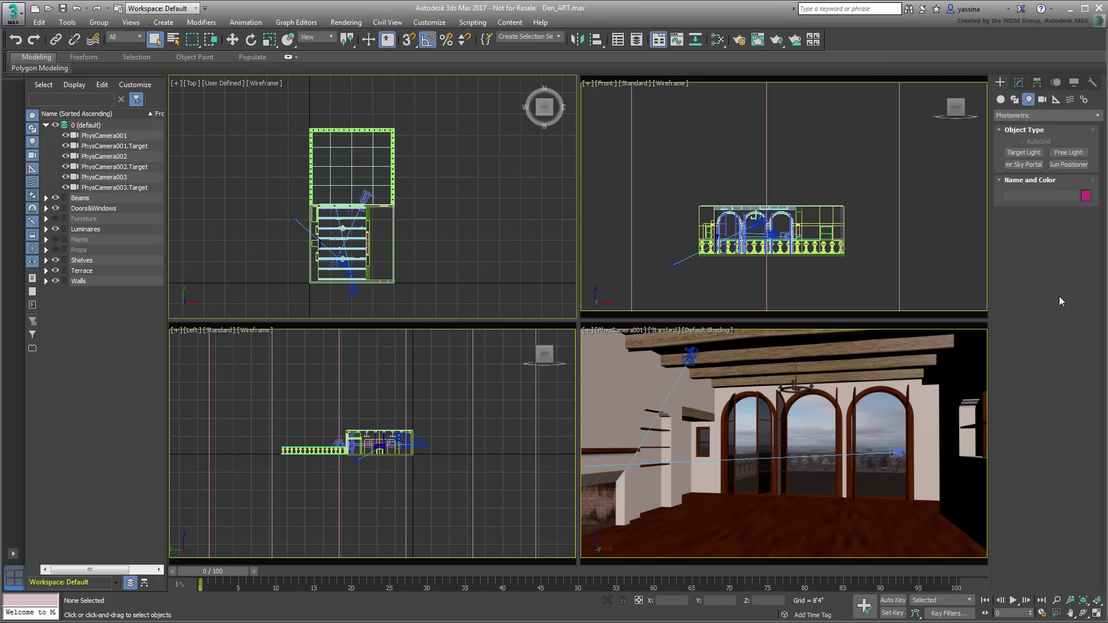
pyautogui.click(1066, 165)
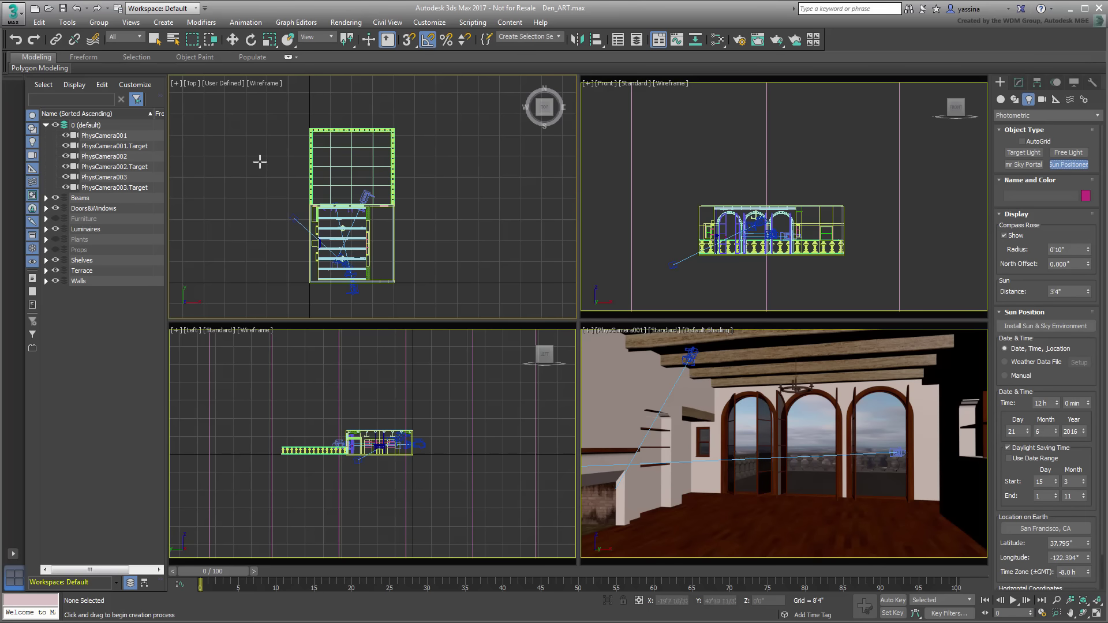
pyautogui.moveTo(266, 171); pyautogui.dragTo(267, 173)
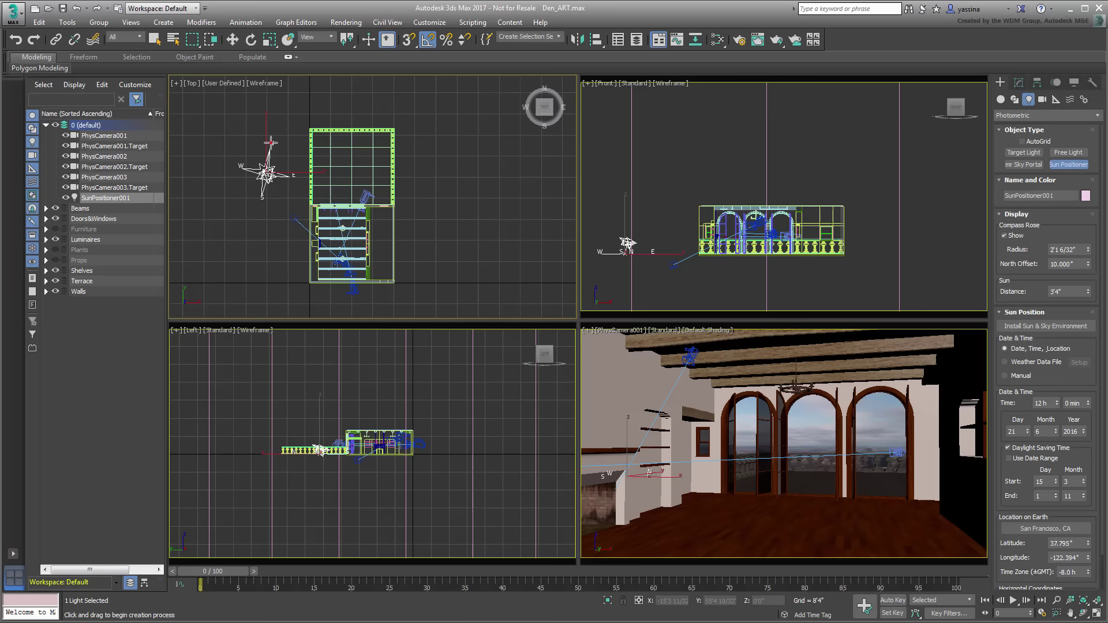
pyautogui.click(396, 229)
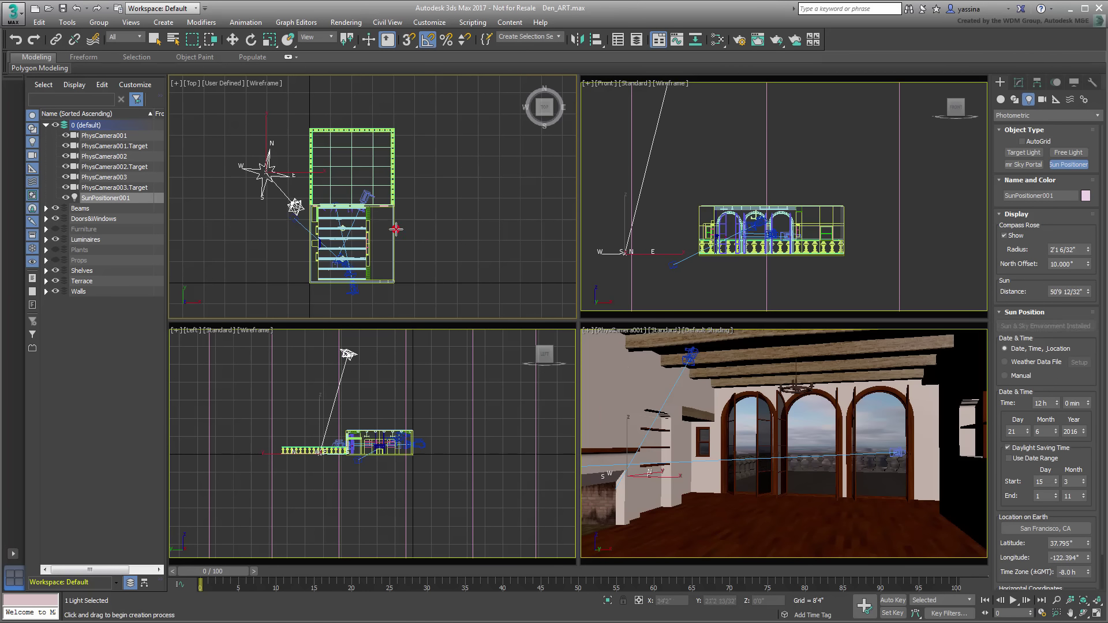
# - Set SunPositioner001's time to 16 h 30 min
pyautogui.rightClick(527, 264)
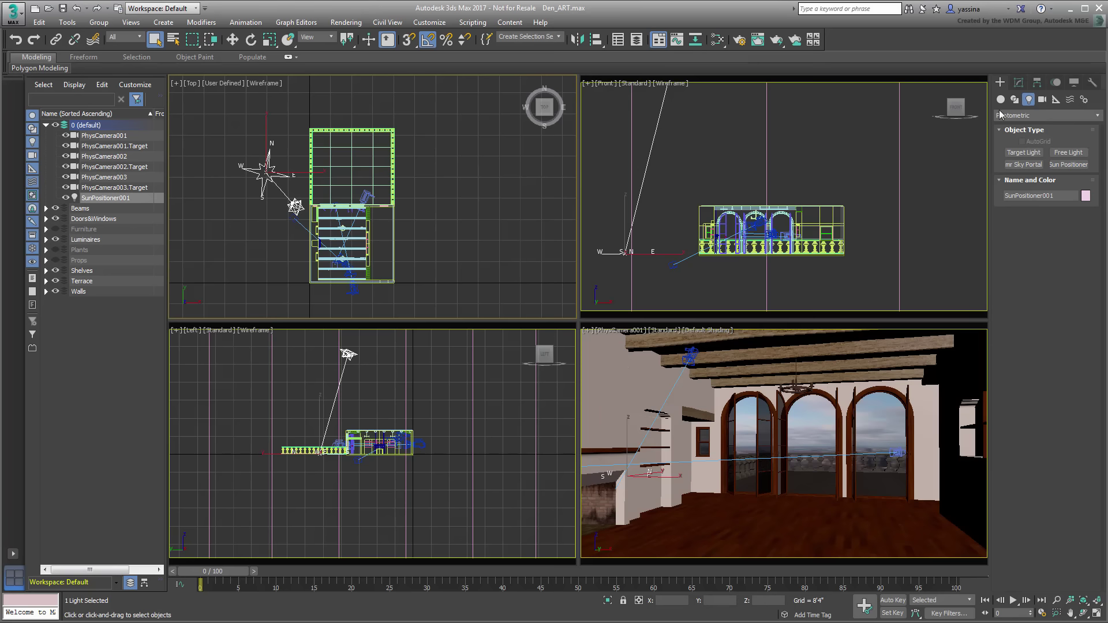
pyautogui.click(1019, 83)
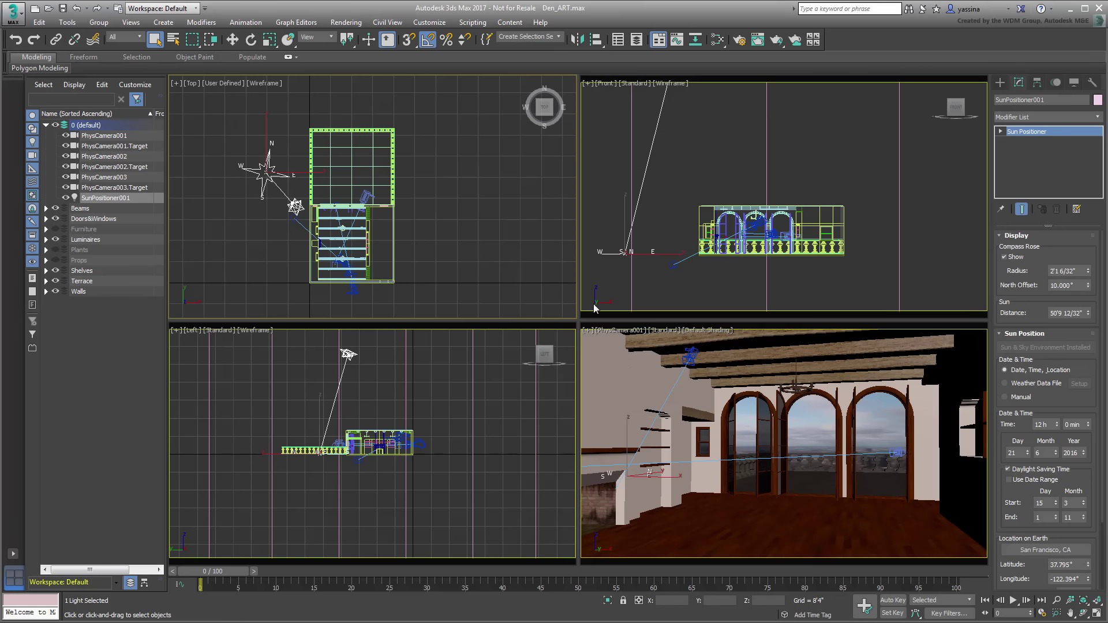
pyautogui.click(1058, 423)
pyautogui.click(1059, 422)
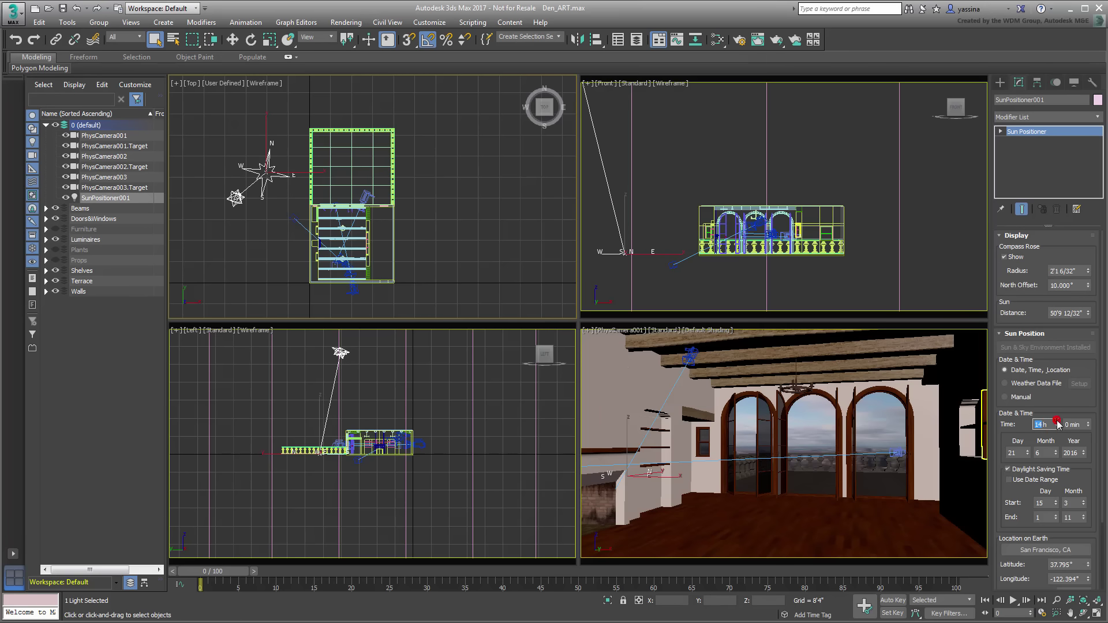
pyautogui.click(1059, 423)
pyautogui.click(1059, 423)
pyautogui.click(1072, 424)
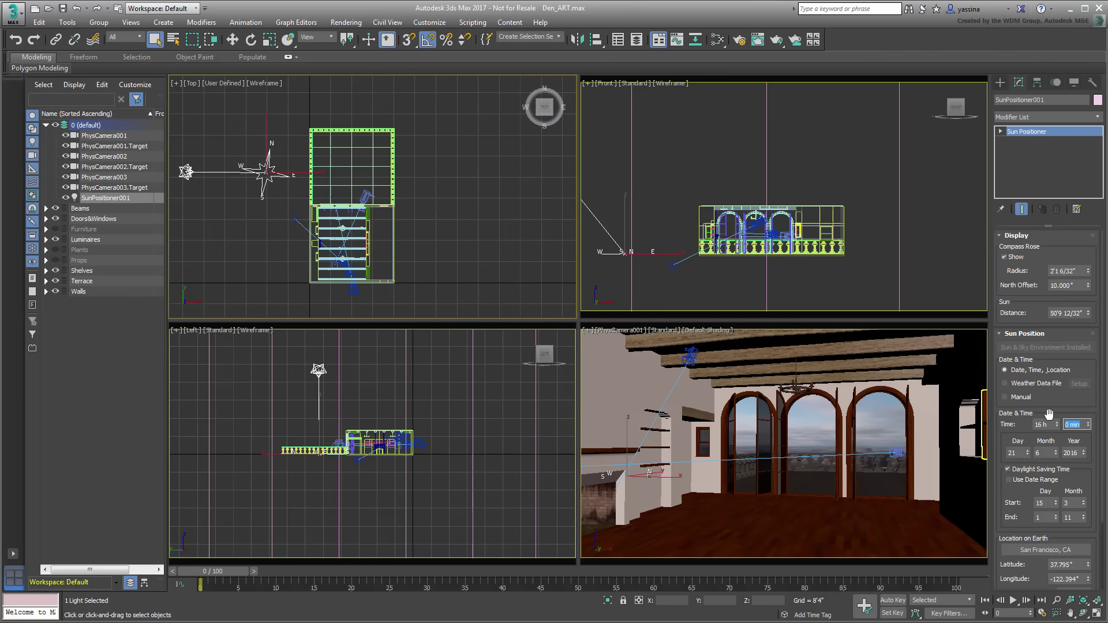
pyautogui.write('30')
pyautogui.press('Return')
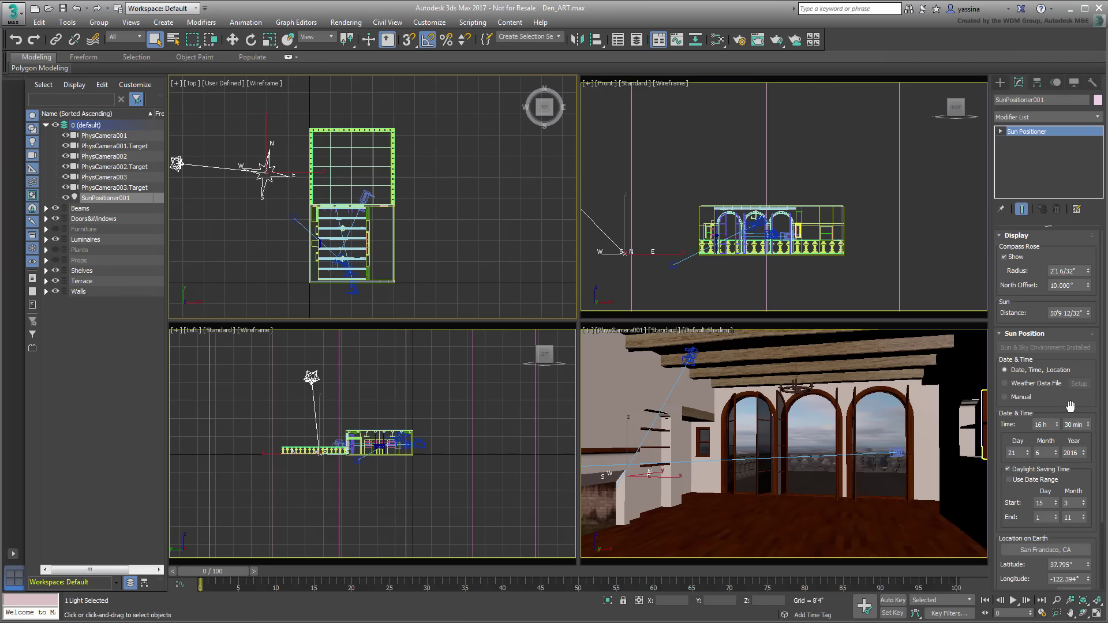
pyautogui.click(1071, 407)
# - Rotate the compass rose about -115° around Z and expand the Sun Positioner sub-levels
pyautogui.click(251, 40)
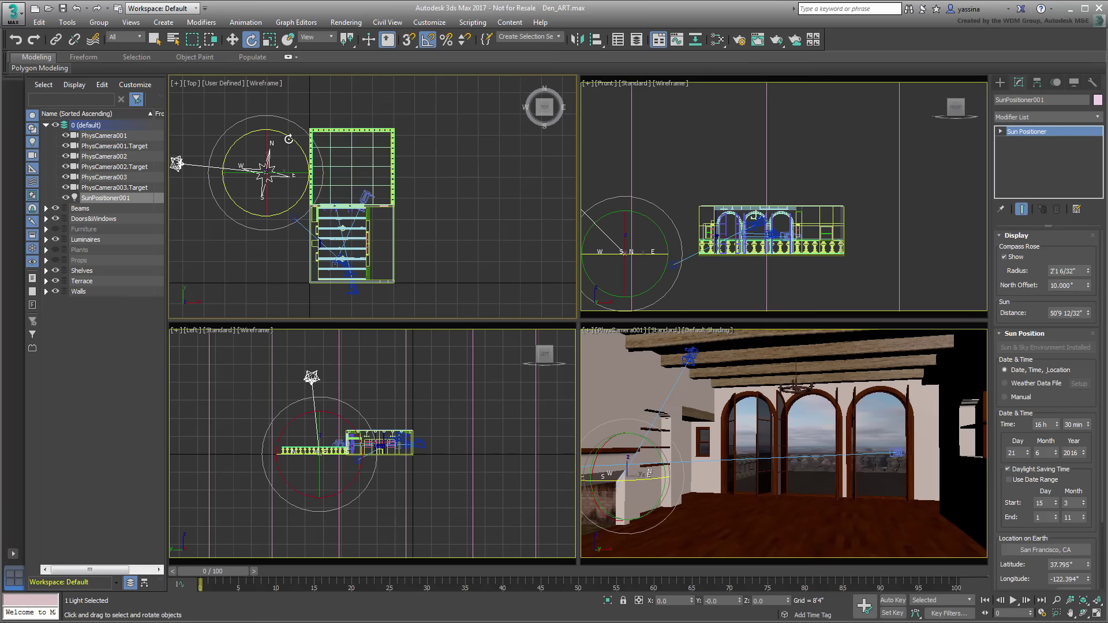
pyautogui.moveTo(288, 137); pyautogui.dragTo(347, 158)
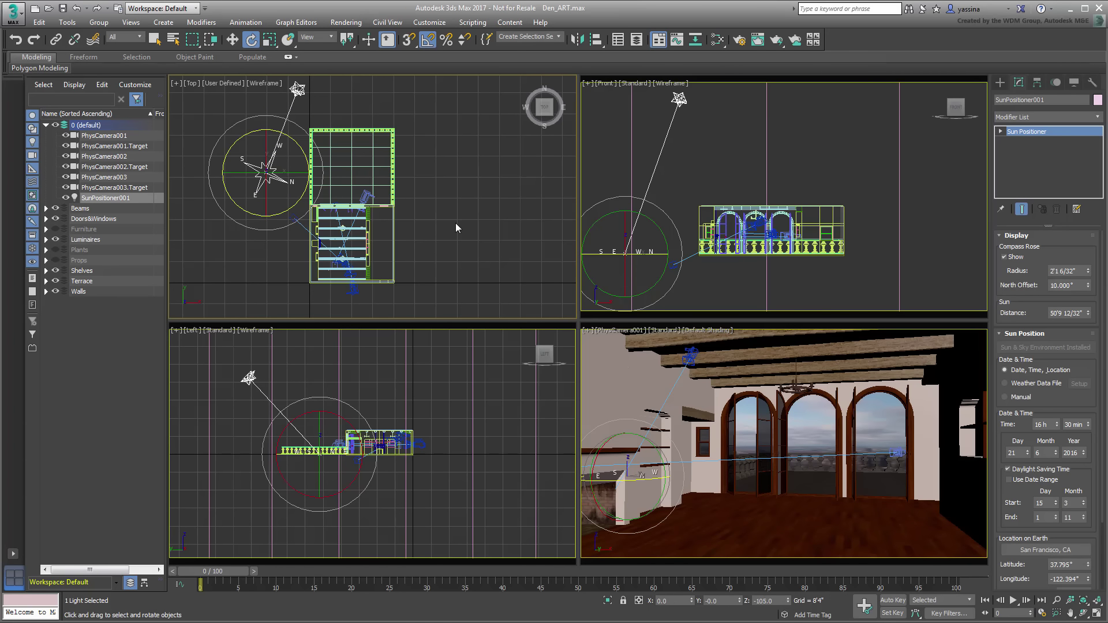
pyautogui.click(1001, 132)
# - Move the Sun sub-object manually to a trial position lower and left of the den
pyautogui.click(1028, 142)
pyautogui.rightClick(453, 167)
pyautogui.click(470, 173)
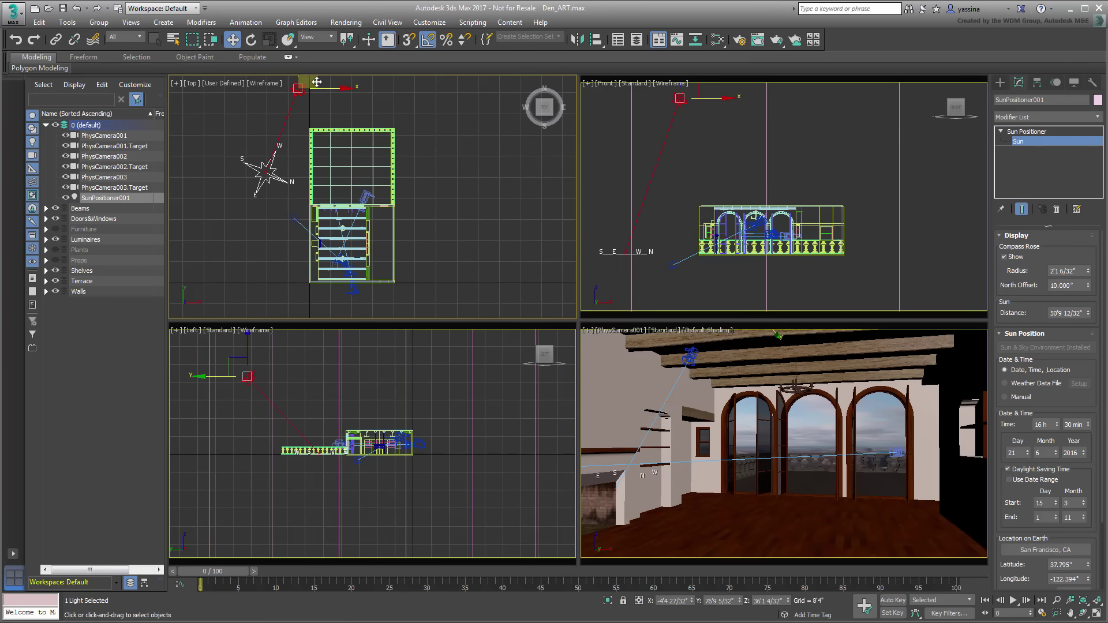
pyautogui.moveTo(316, 92); pyautogui.dragTo(297, 259)
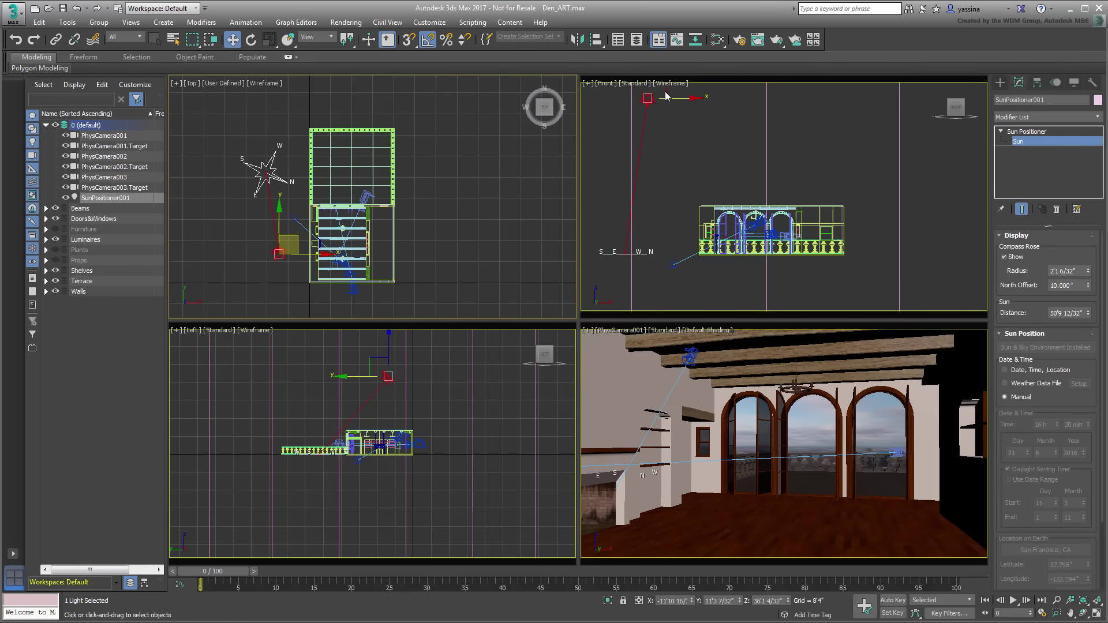
pyautogui.moveTo(667, 97); pyautogui.dragTo(672, 122, button='middle')
pyautogui.moveTo(669, 106); pyautogui.dragTo(724, 189)
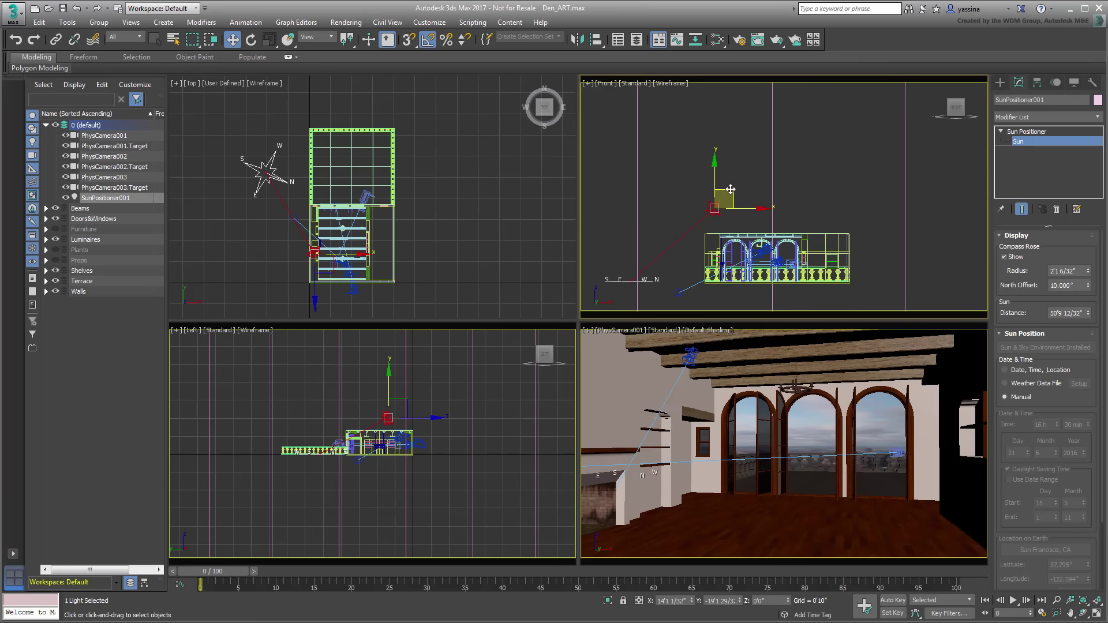
pyautogui.moveTo(330, 252); pyautogui.dragTo(266, 237)
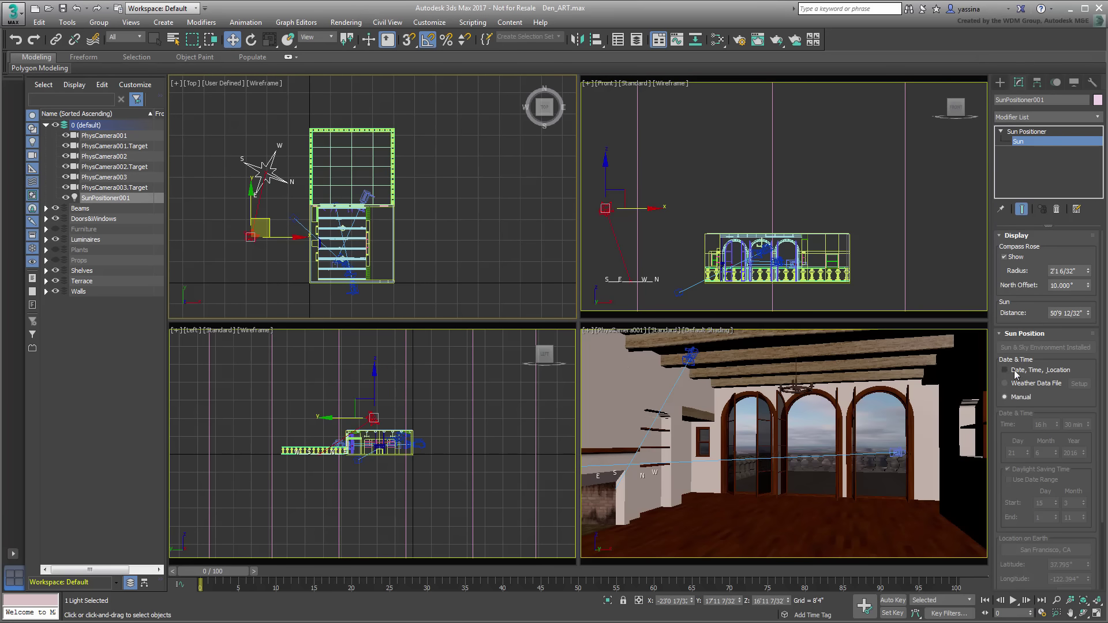
# - Restore Date, Time, Location sun placement and open Environment and Effects with 8
pyautogui.click(1037, 143)
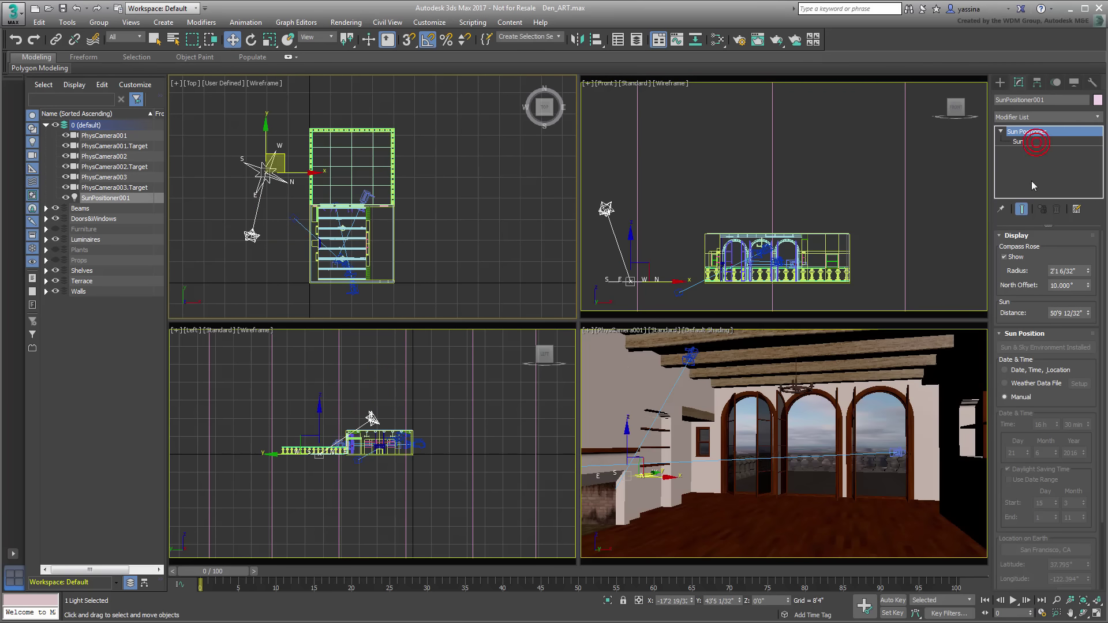
pyautogui.click(1018, 371)
pyautogui.moveTo(448, 222); pyautogui.dragTo(443, 233, button='middle')
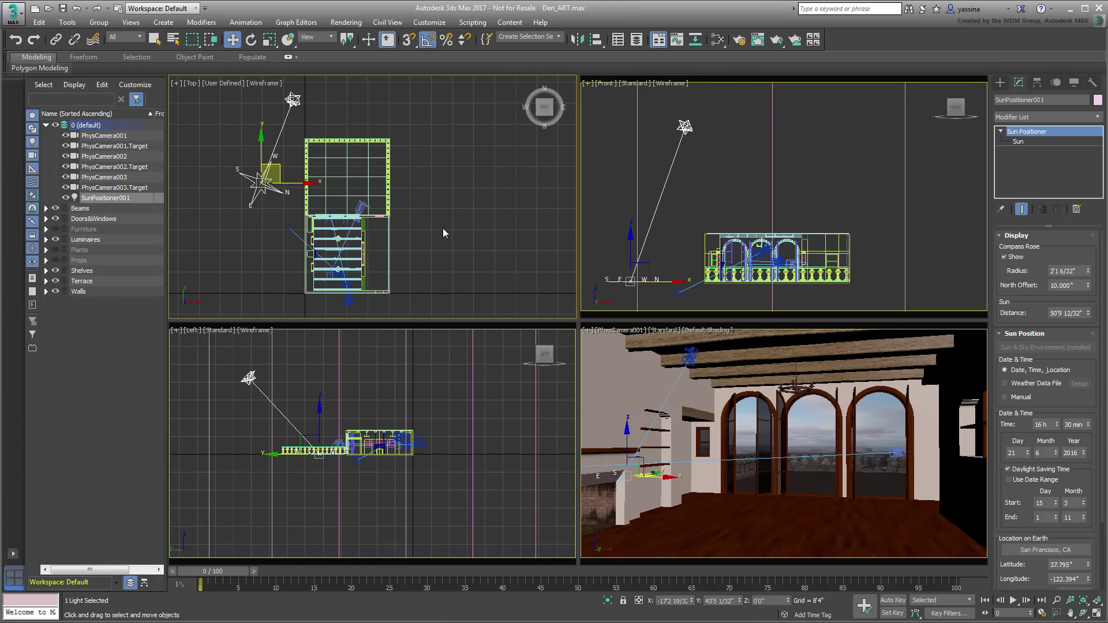
pyautogui.press('8')
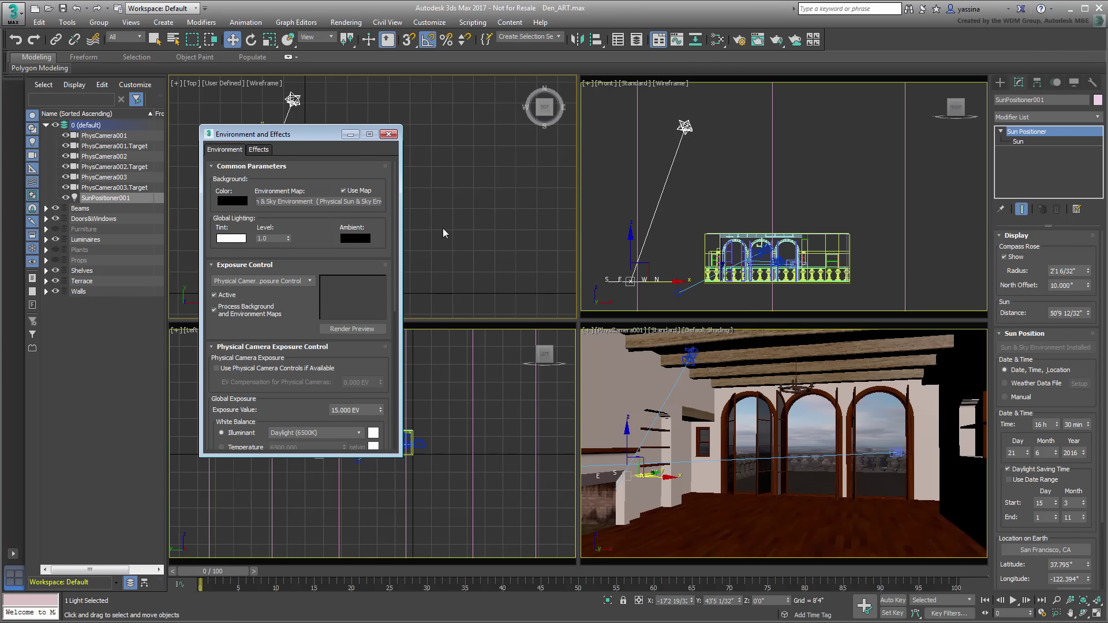
# - Set Exposure Control to no exposure control and clear the environment map to None
pyautogui.click(301, 282)
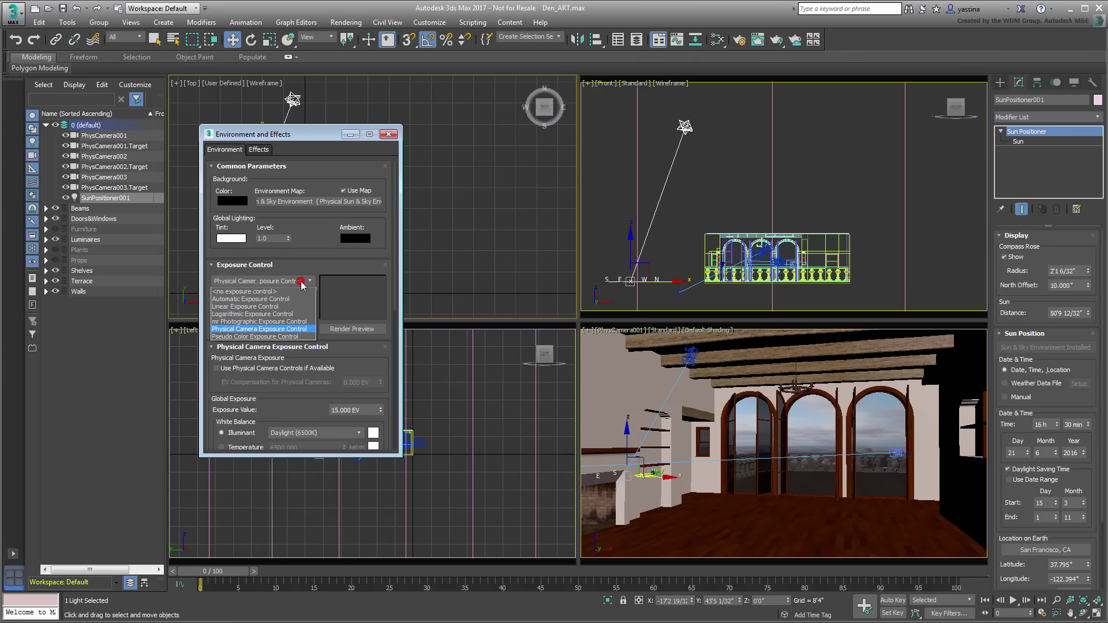
pyautogui.click(239, 288)
pyautogui.rightClick(312, 205)
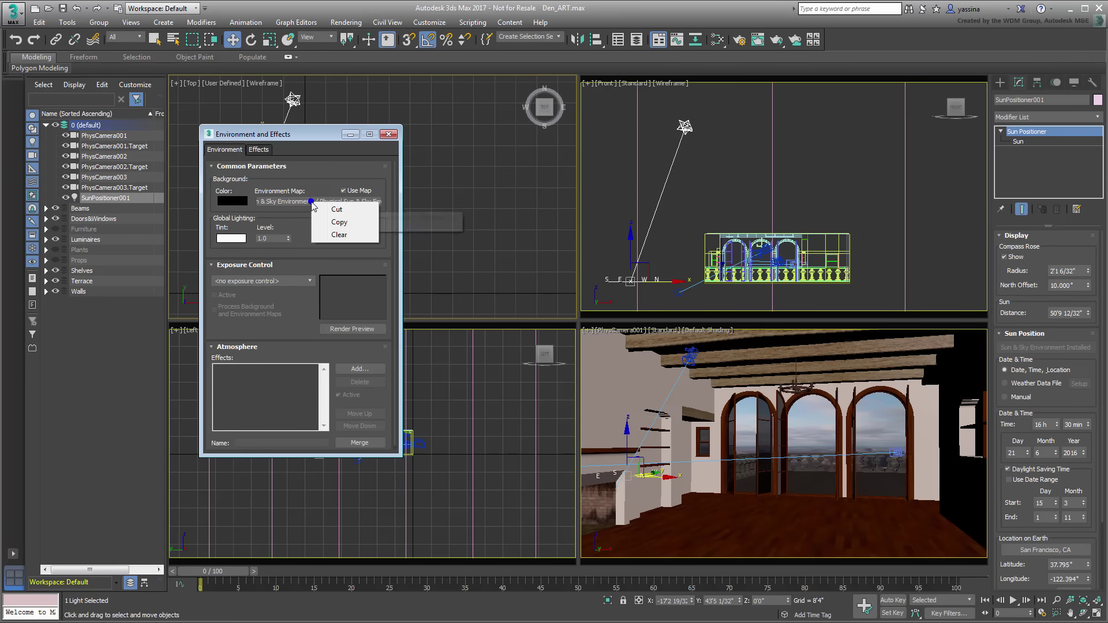
pyautogui.click(339, 234)
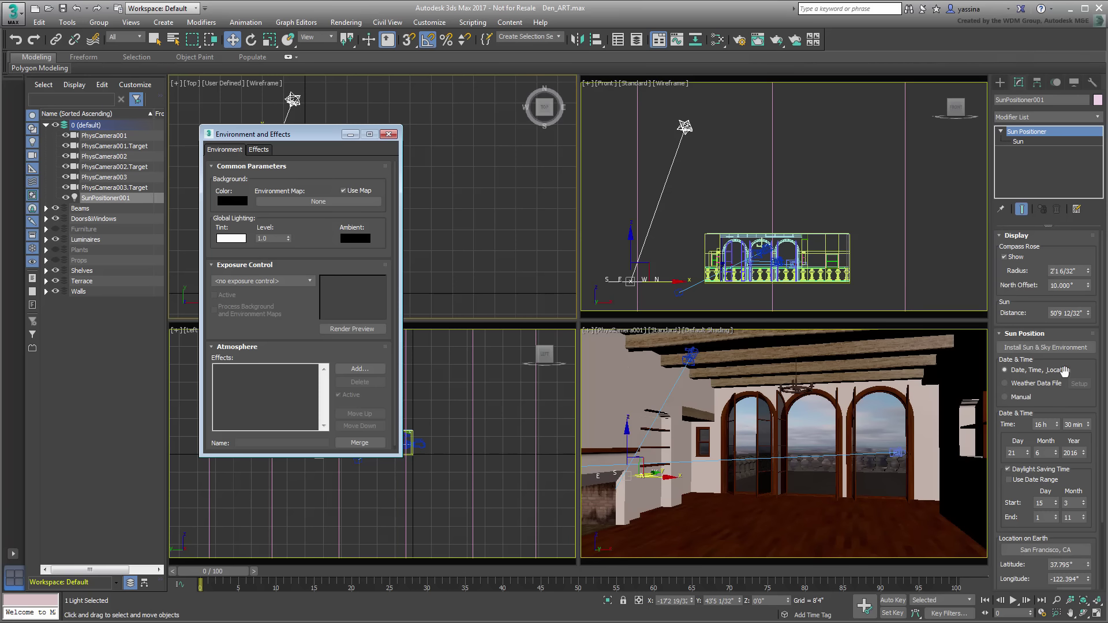
# - Reinstall the Physical Sun & Sky environment with Use Physical Camera Controls left on
pyautogui.click(1065, 348)
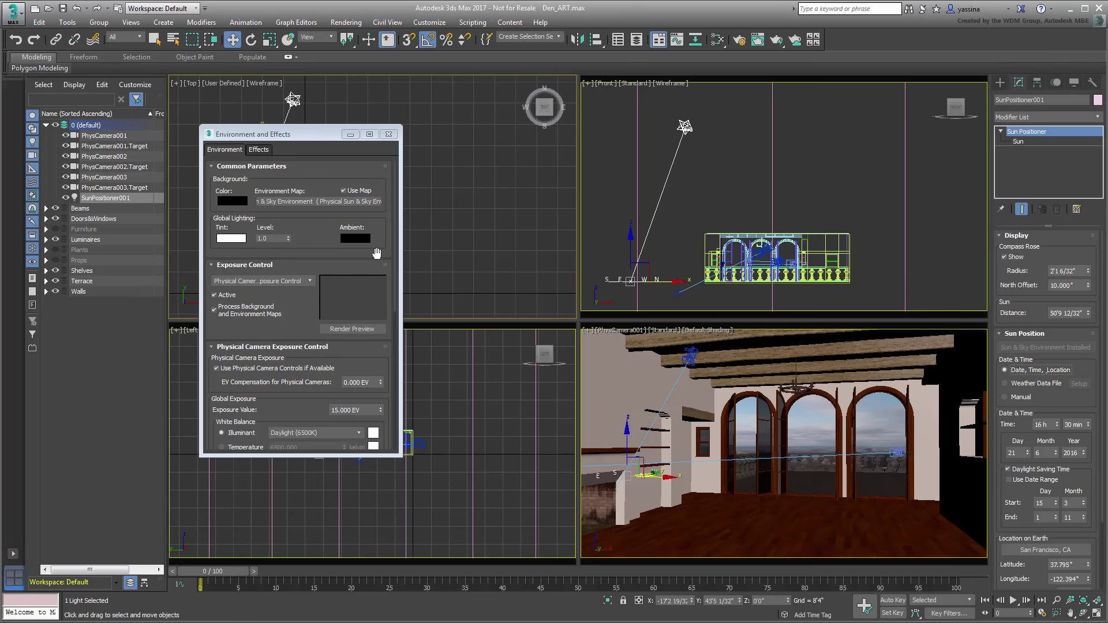
pyautogui.moveTo(376, 253); pyautogui.dragTo(374, 217)
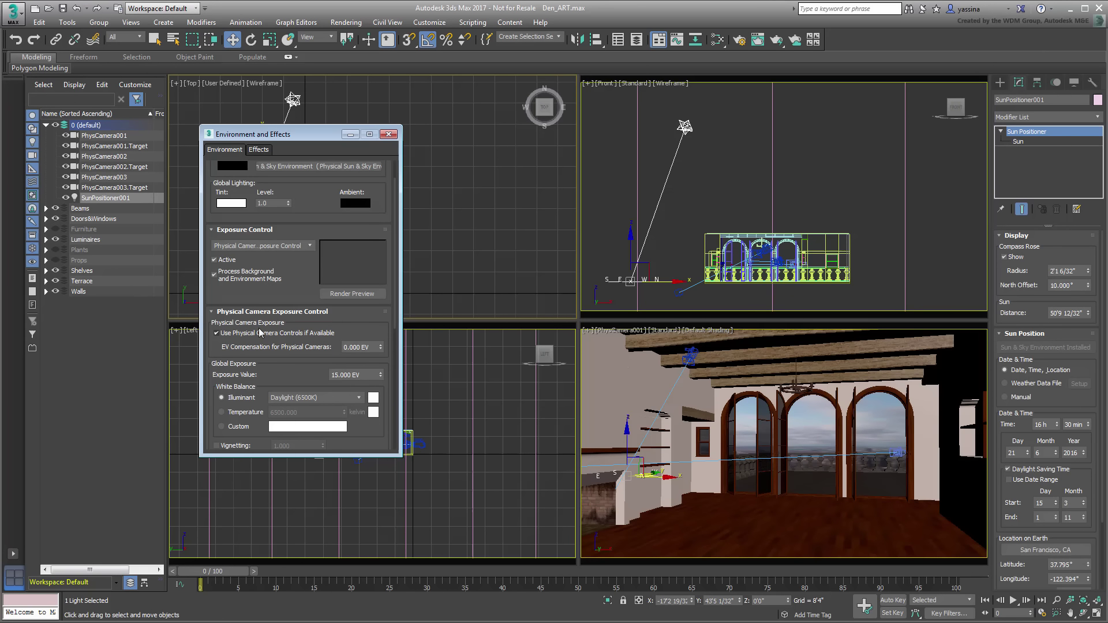
pyautogui.click(217, 334)
pyautogui.click(217, 334)
pyautogui.moveTo(321, 136); pyautogui.dragTo(422, 152)
# - Select PhysCamera001 and bring up its Exposure rollout target value
pyautogui.click(98, 136)
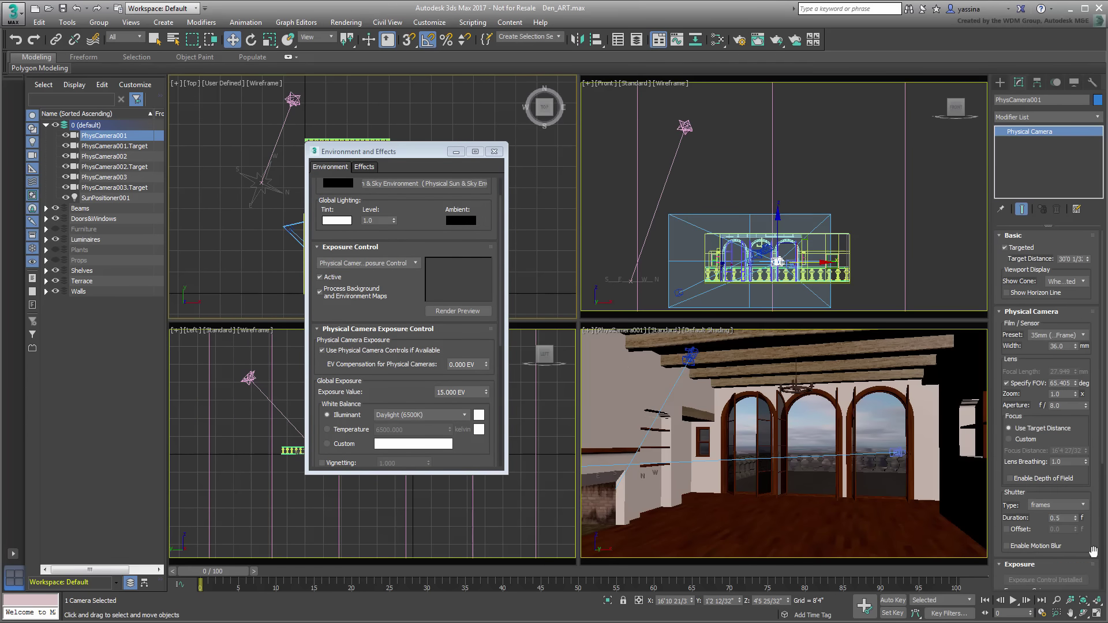
pyautogui.moveTo(1091, 551); pyautogui.dragTo(1086, 349)
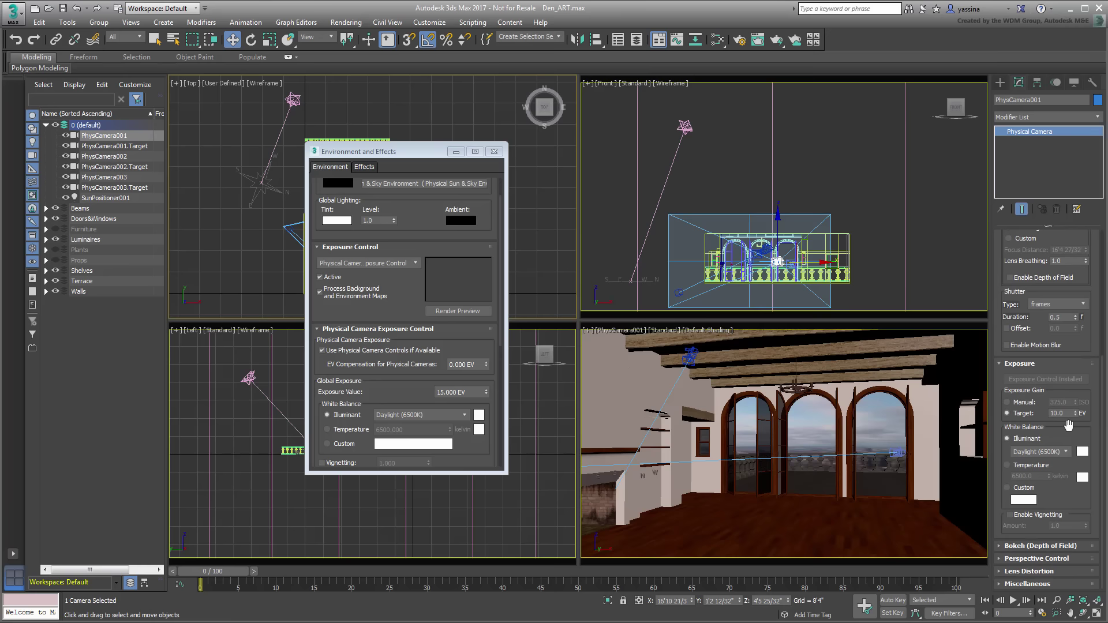
pyautogui.doubleClick(1063, 413)
pyautogui.click(494, 152)
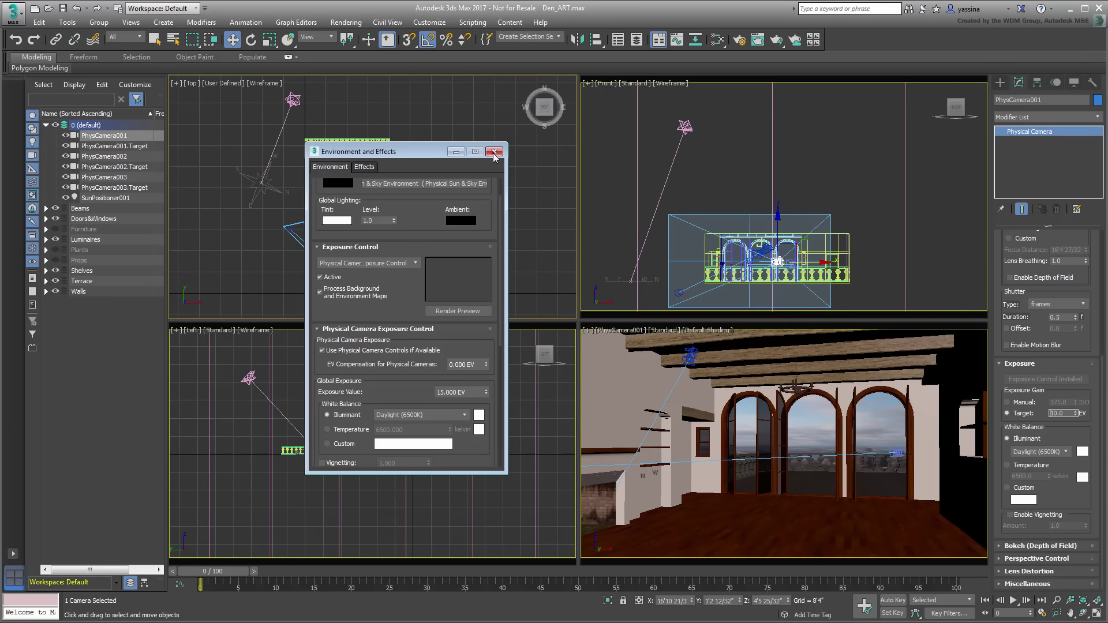
# - Close Environment and Effects and run a 960×540 ART test render, stopping it after about 30 seconds
pyautogui.click(494, 153)
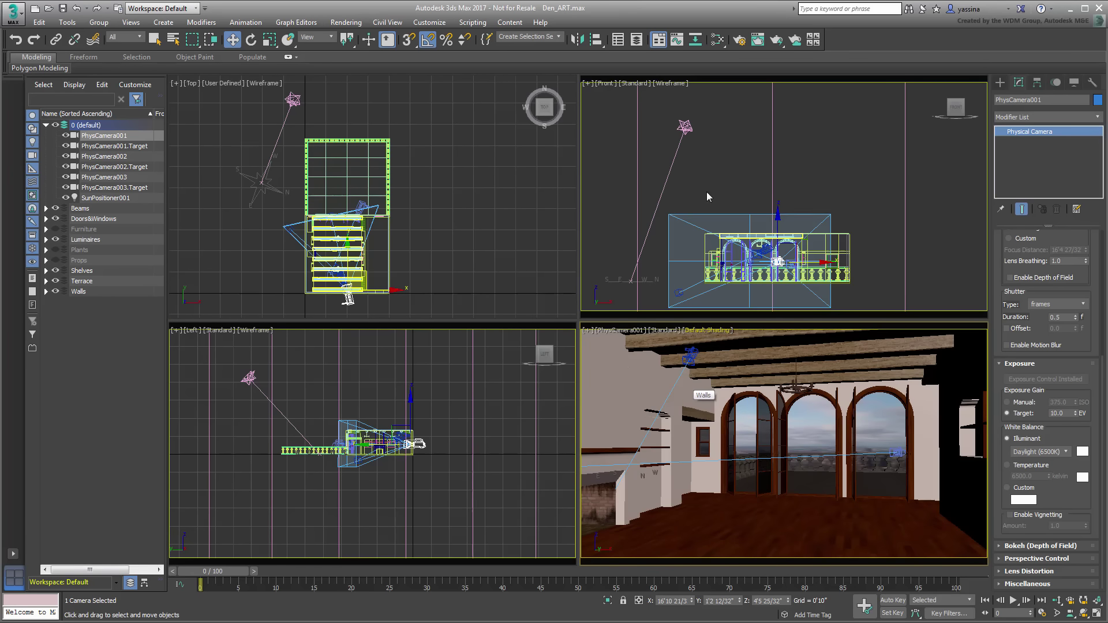
pyautogui.click(777, 40)
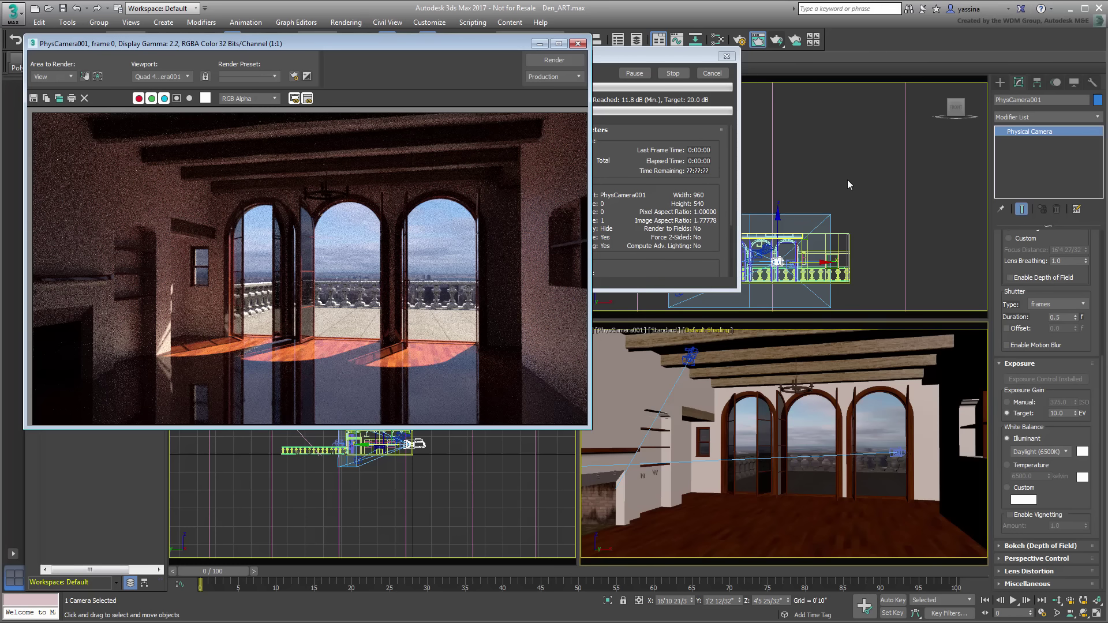
pyautogui.click(674, 74)
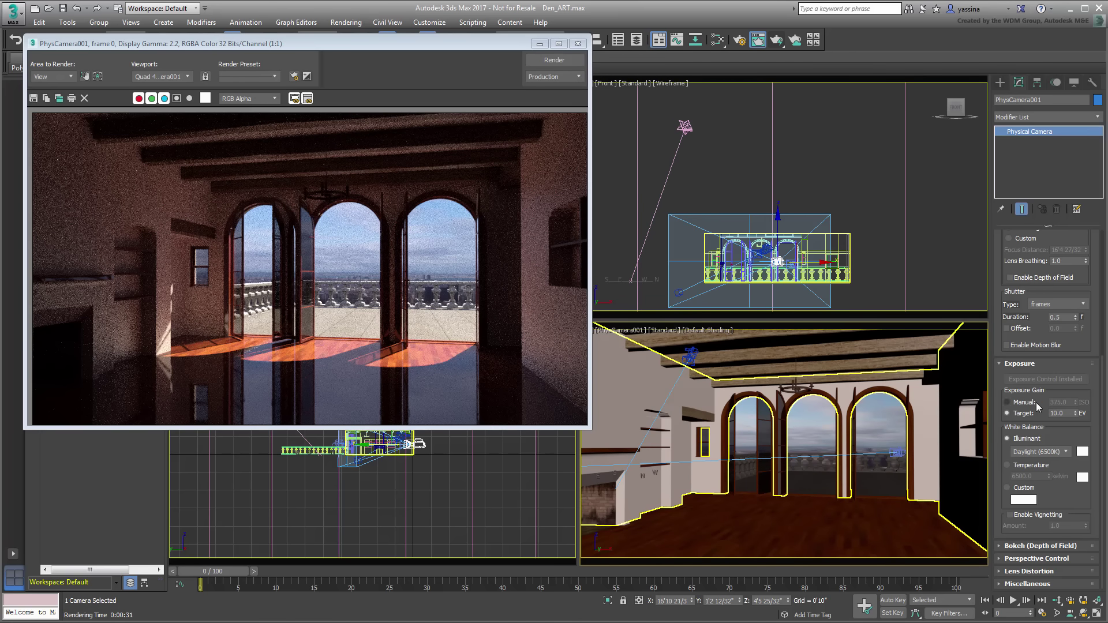
# - Set PhysCamera001's exposure target to 6 EV and run a quick test render
pyautogui.doubleClick(1060, 414)
pyautogui.write('6')
pyautogui.press('Return')
pyautogui.click(554, 60)
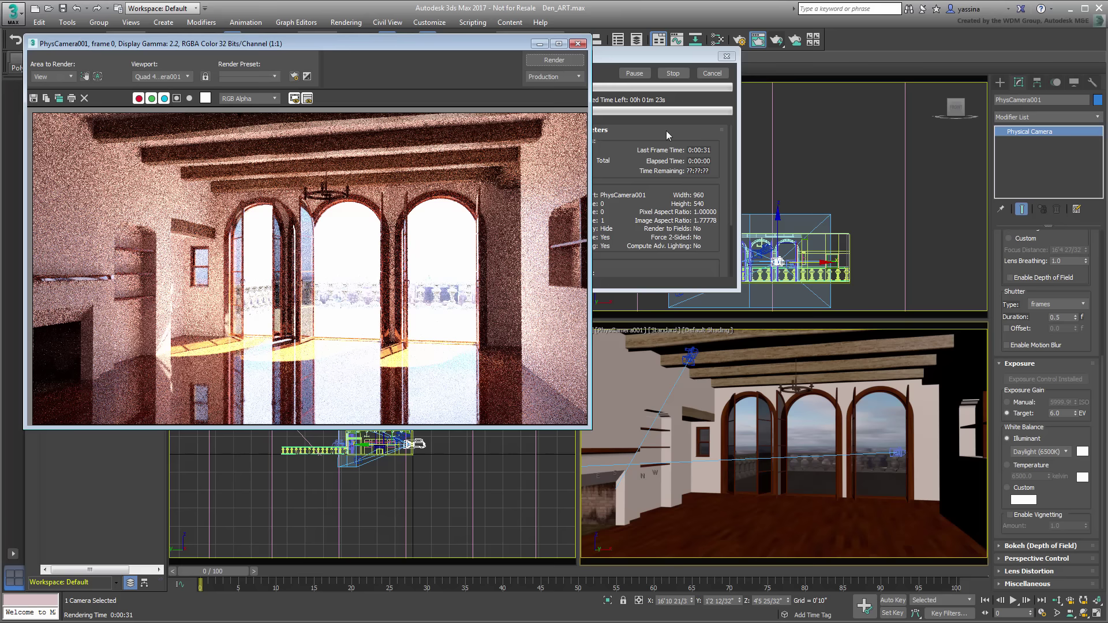
pyautogui.click(671, 75)
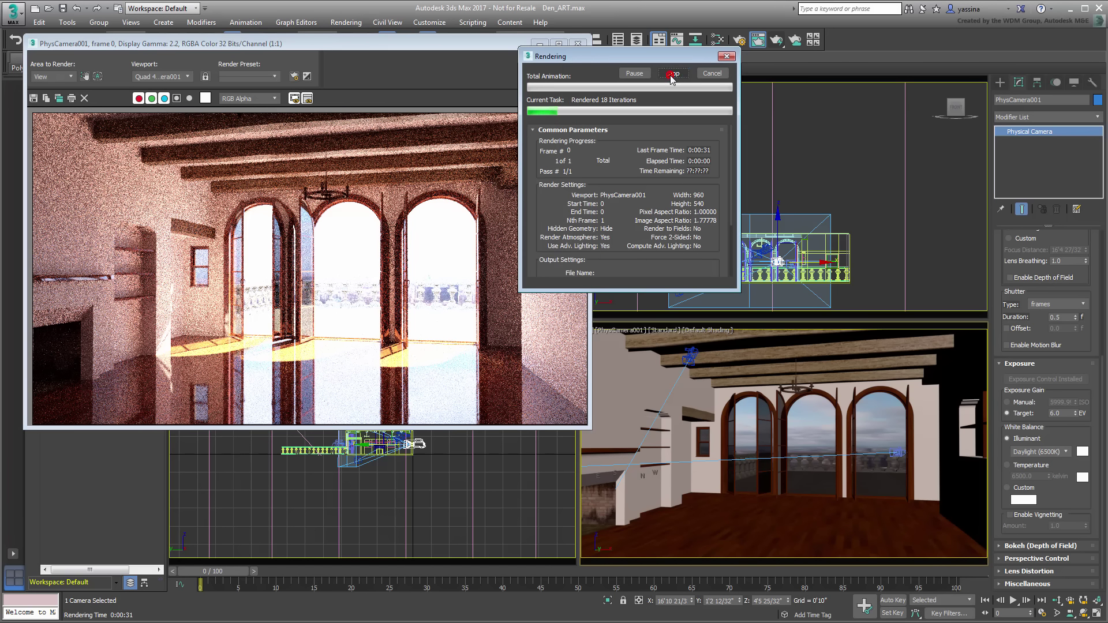
pyautogui.click(710, 74)
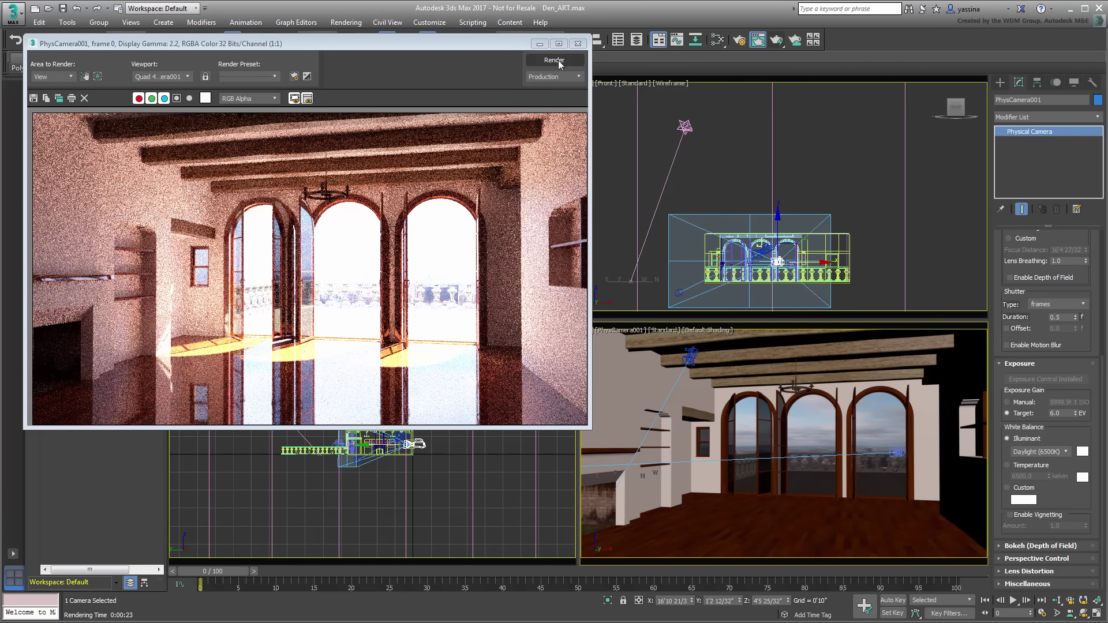
pyautogui.moveTo(481, 46); pyautogui.dragTo(486, 66)
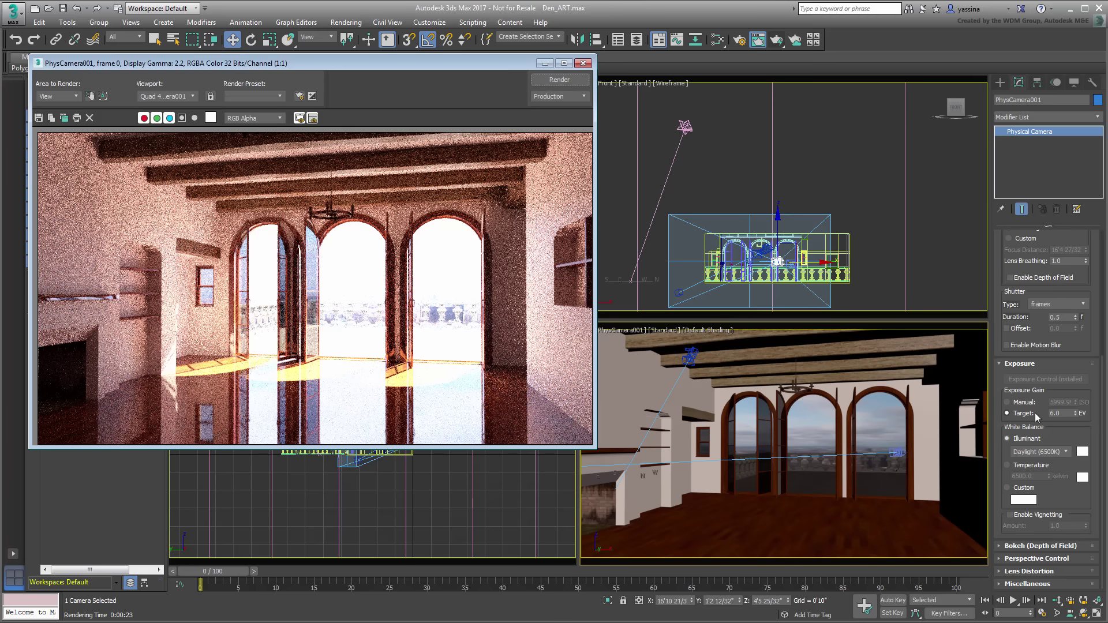
# - Change the exposure target to 9.5 EV and close the rendered frame window
pyautogui.doubleClick(1055, 413)
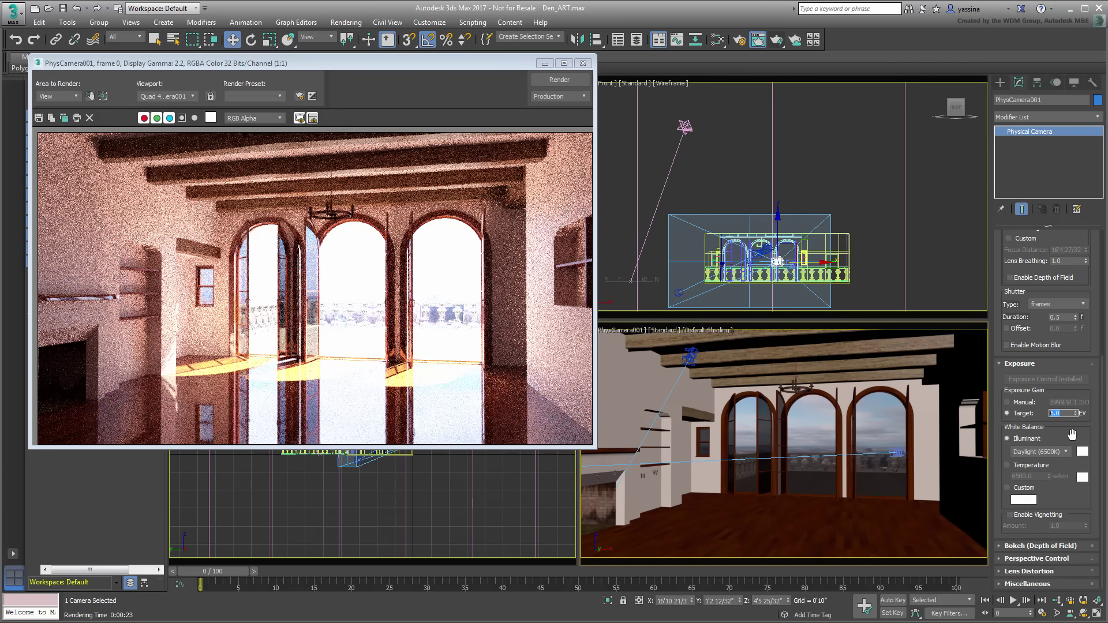
pyautogui.write('9.5')
pyautogui.press('Return')
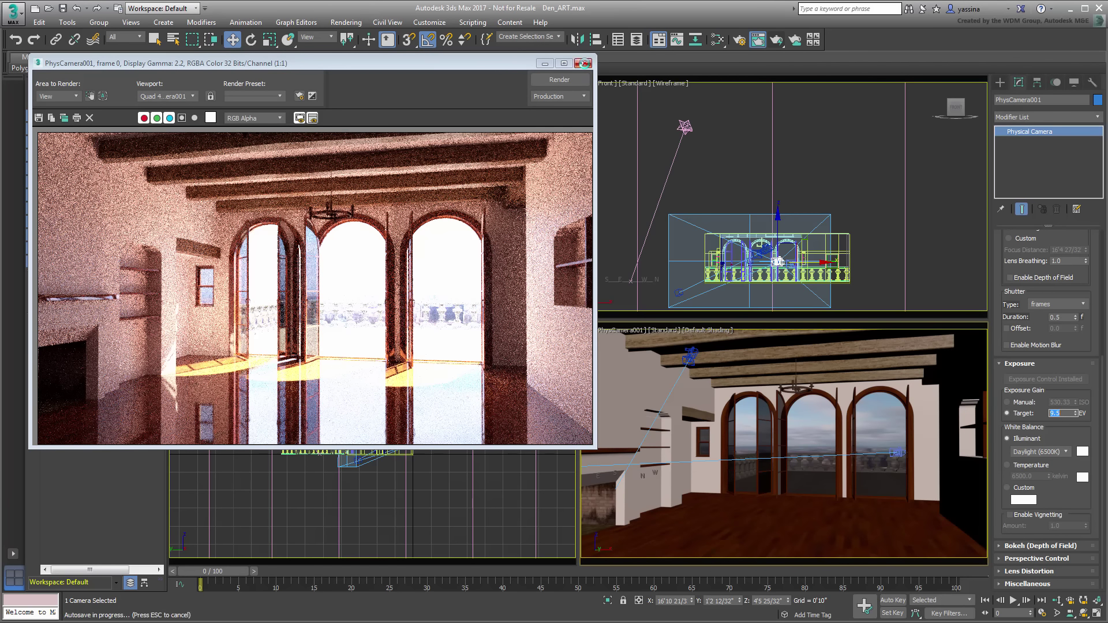
pyautogui.click(583, 63)
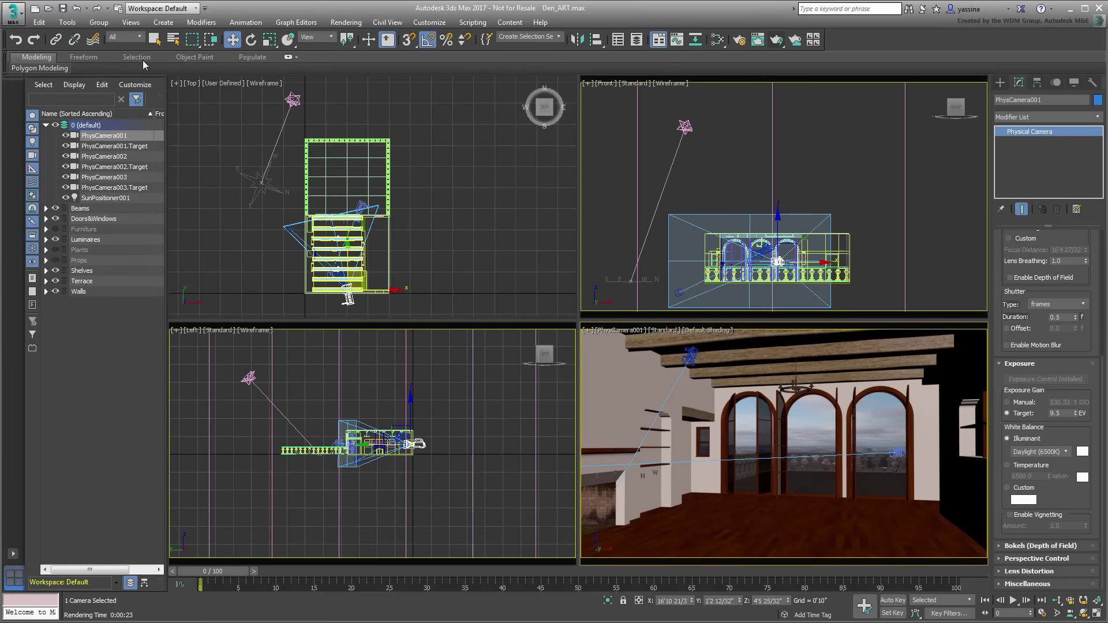
# - Merge PhotometricLight001 through PhotometricLight008 from Interior Lights.max into the scene
pyautogui.click(14, 13)
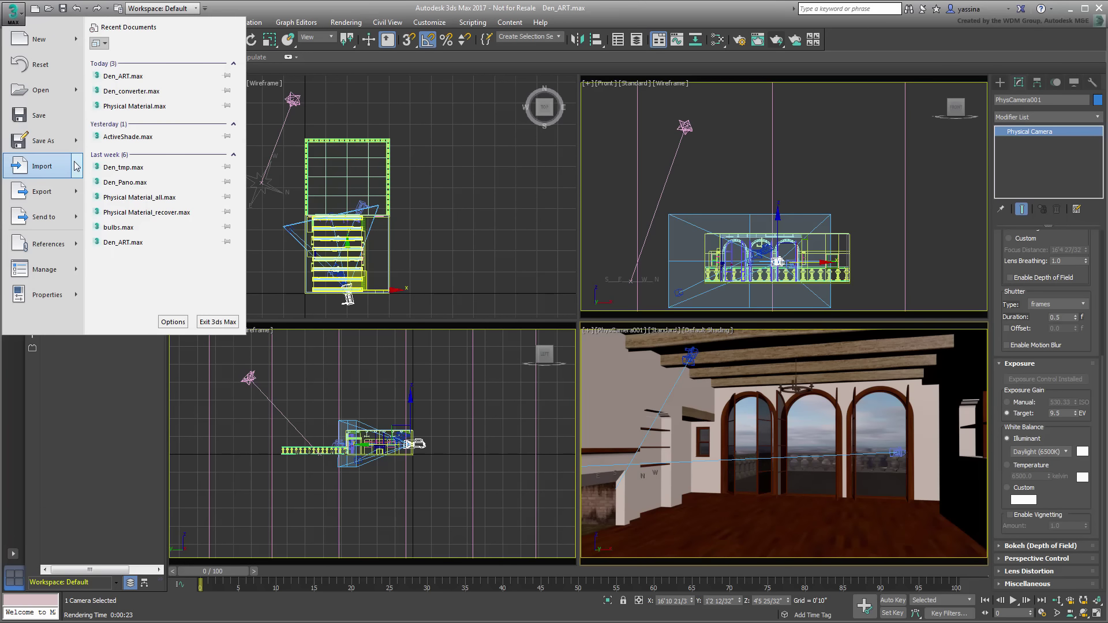
pyautogui.moveTo(81, 168)
pyautogui.click(132, 94)
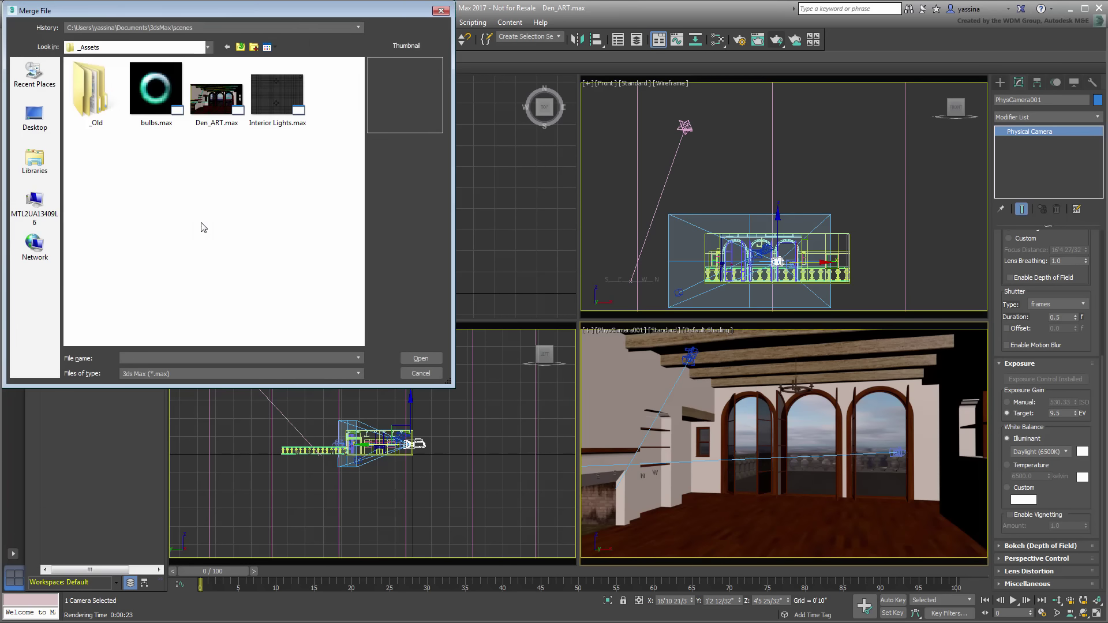
pyautogui.click(276, 95)
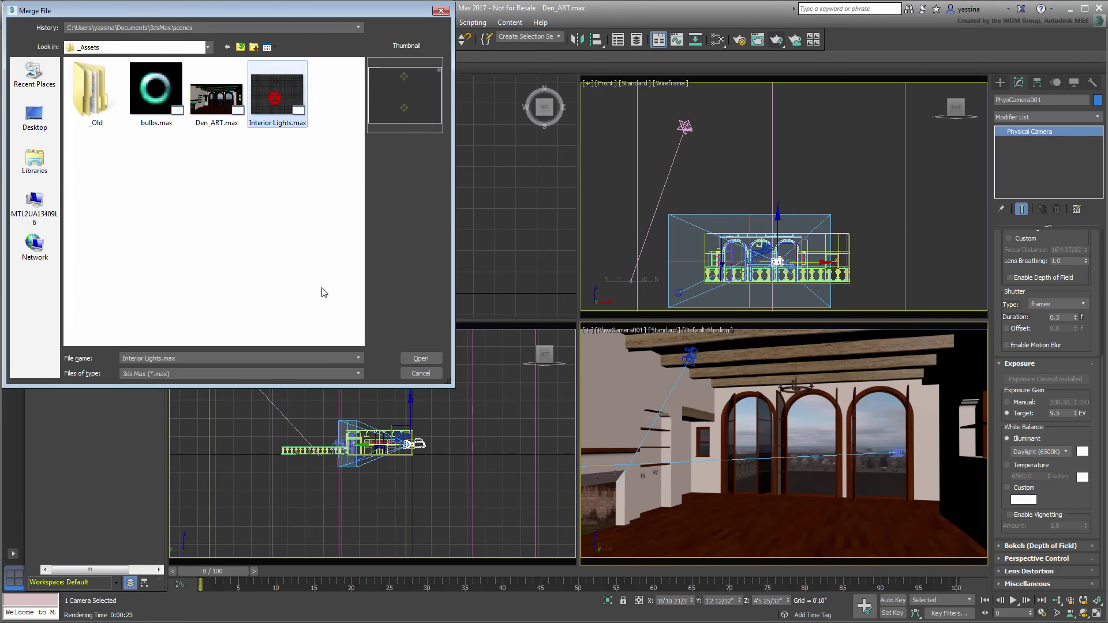
pyautogui.click(421, 359)
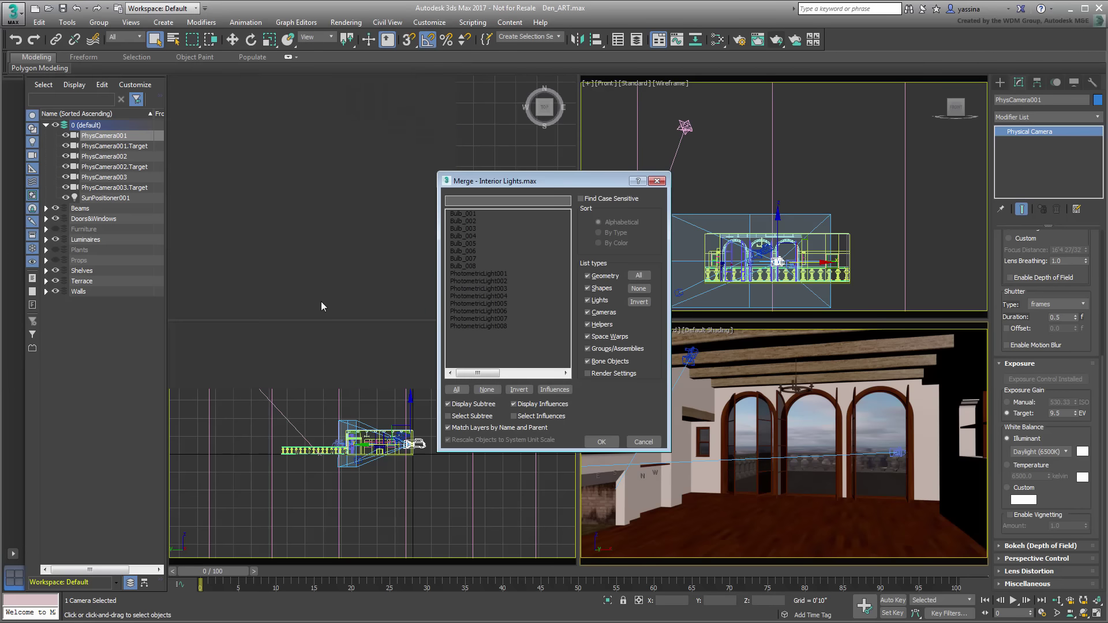
pyautogui.moveTo(451, 274); pyautogui.dragTo(477, 342)
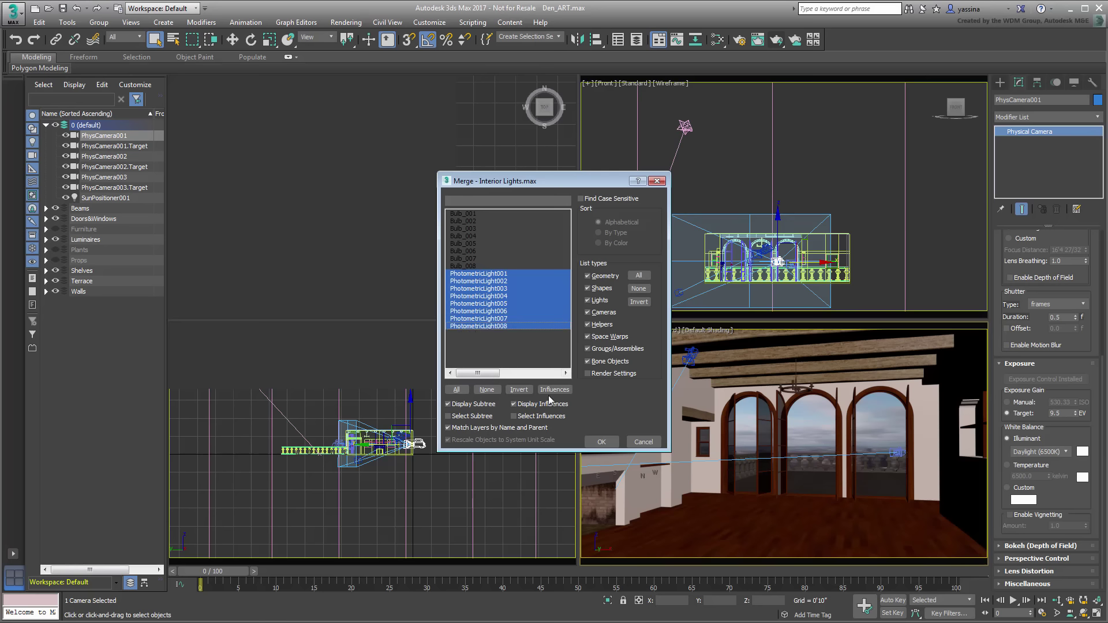
pyautogui.click(601, 442)
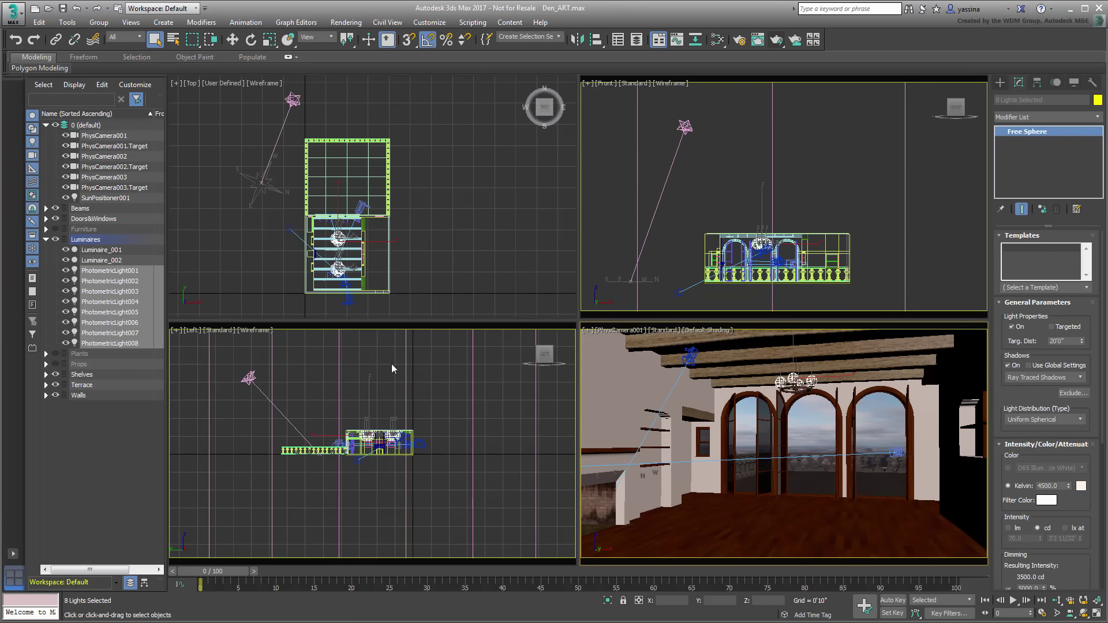
# - Run a production test render of the camera view with the new lights, then close it
pyautogui.rightClick(668, 410)
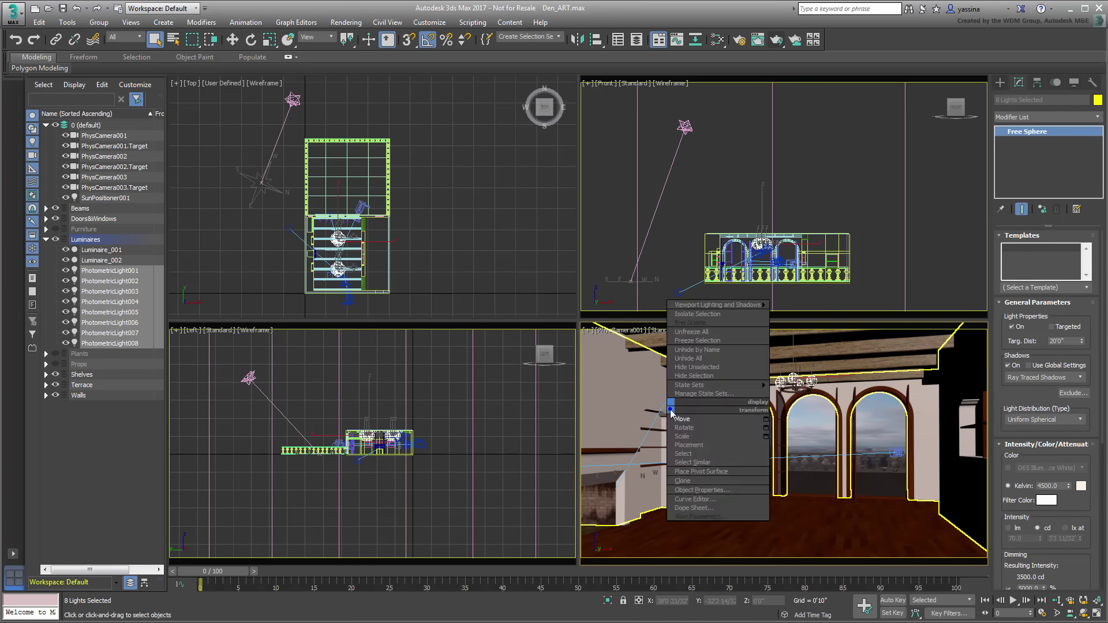
pyautogui.click(775, 41)
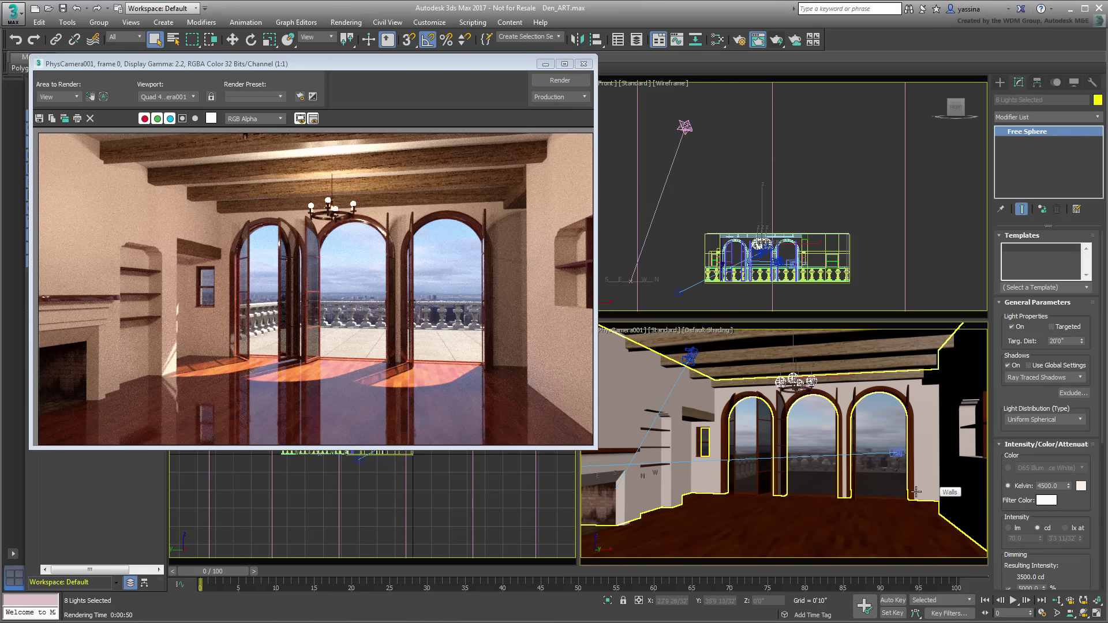
pyautogui.click(583, 65)
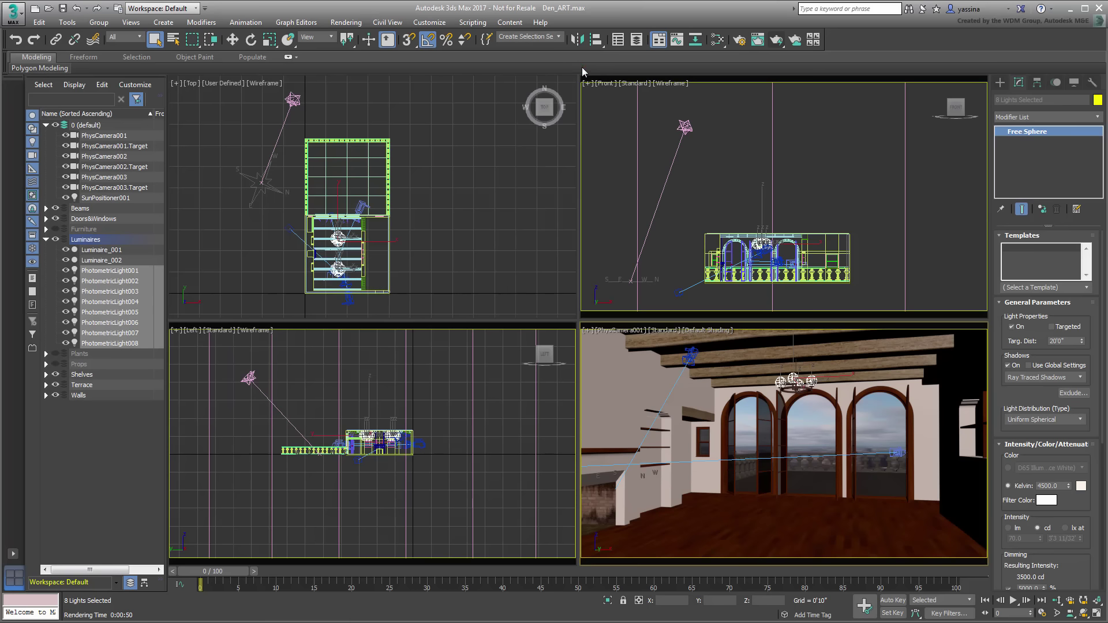
# - Deselect the lights and merge Bulb_001 through Bulb_008 from Interior Lights.max
pyautogui.click(452, 245)
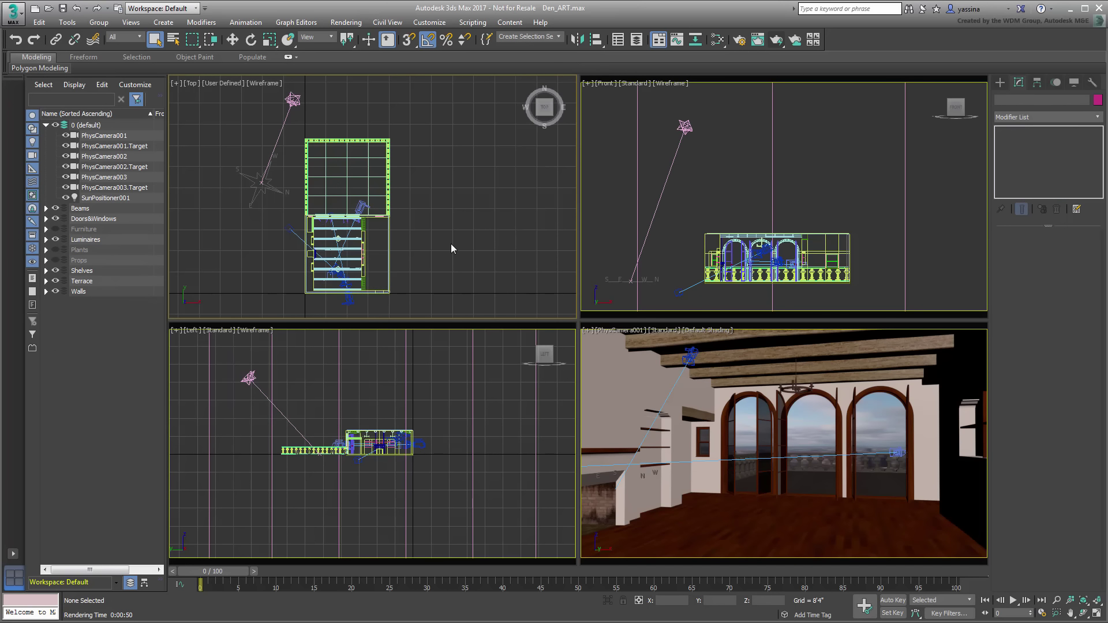
pyautogui.click(16, 16)
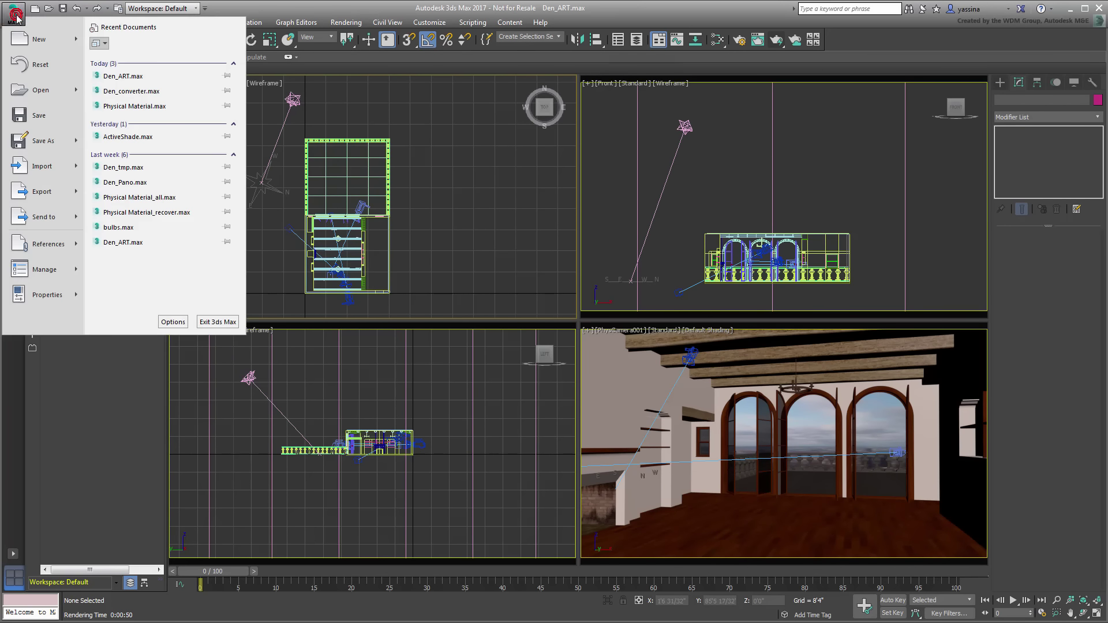
pyautogui.click(76, 166)
pyautogui.click(124, 92)
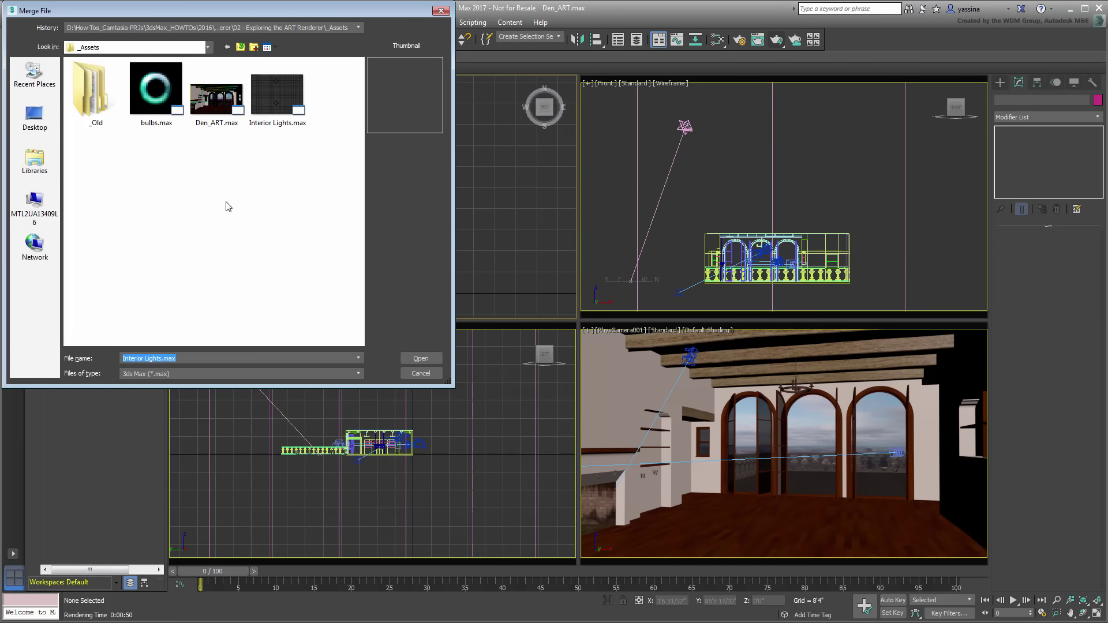
pyautogui.click(421, 359)
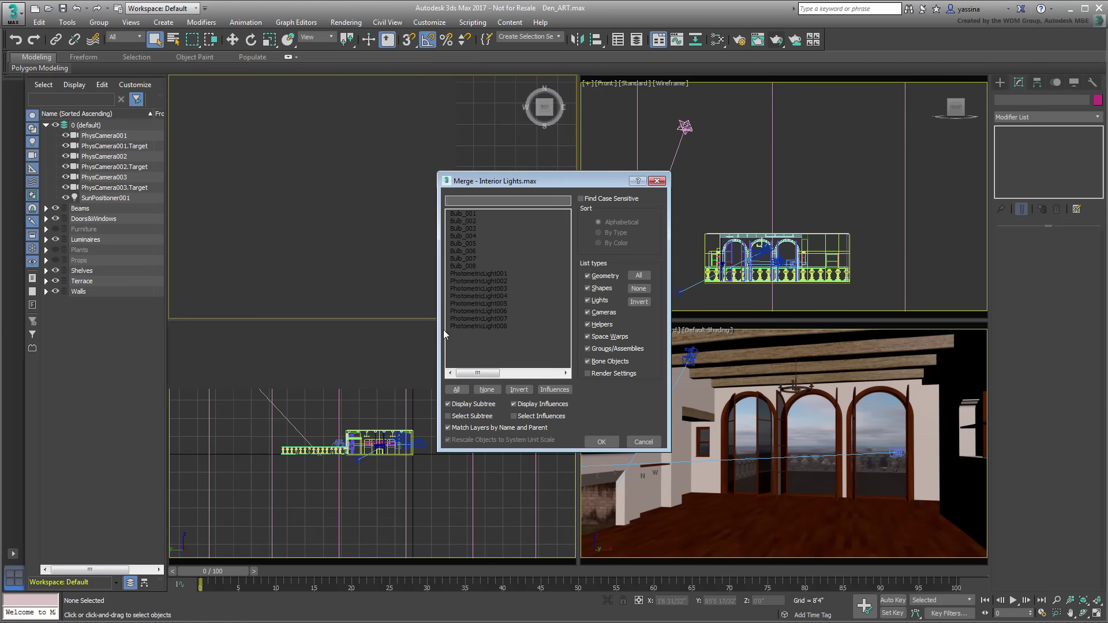
pyautogui.moveTo(471, 214); pyautogui.dragTo(476, 268)
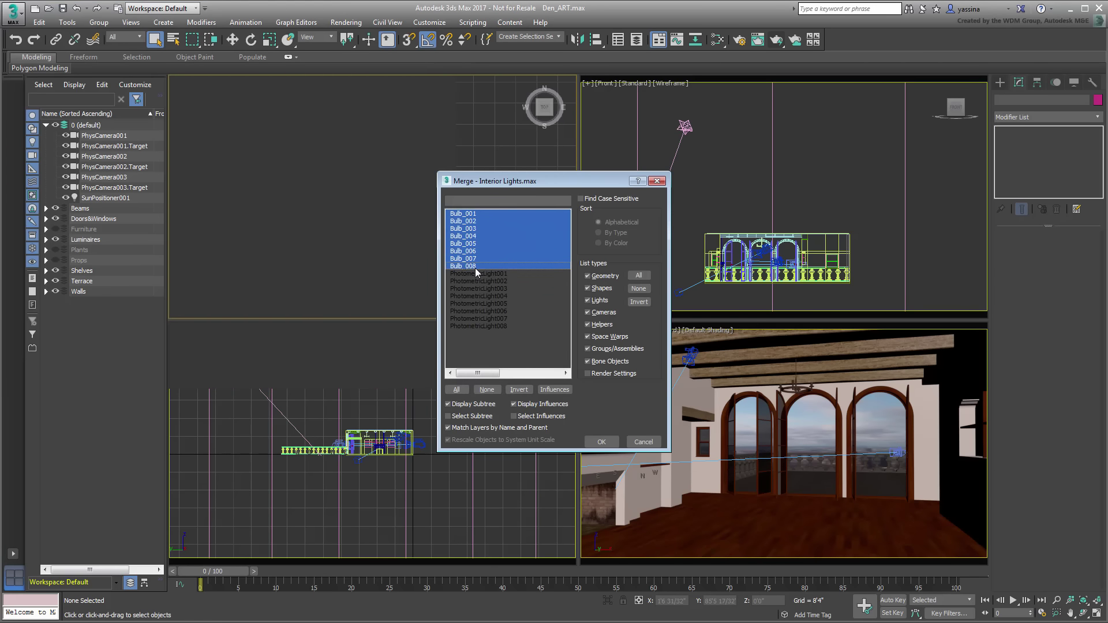
pyautogui.click(601, 441)
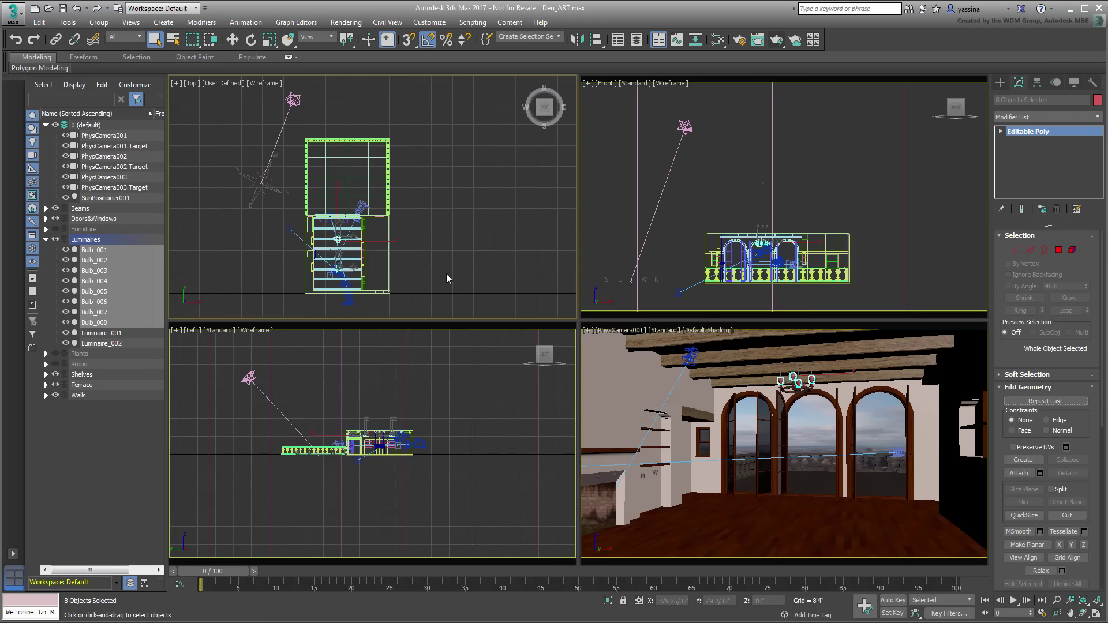
# - In the Slate Material Editor, create Physical Material #59 with emission 1.0 and 150000 cd/m² luminance
pyautogui.click(718, 39)
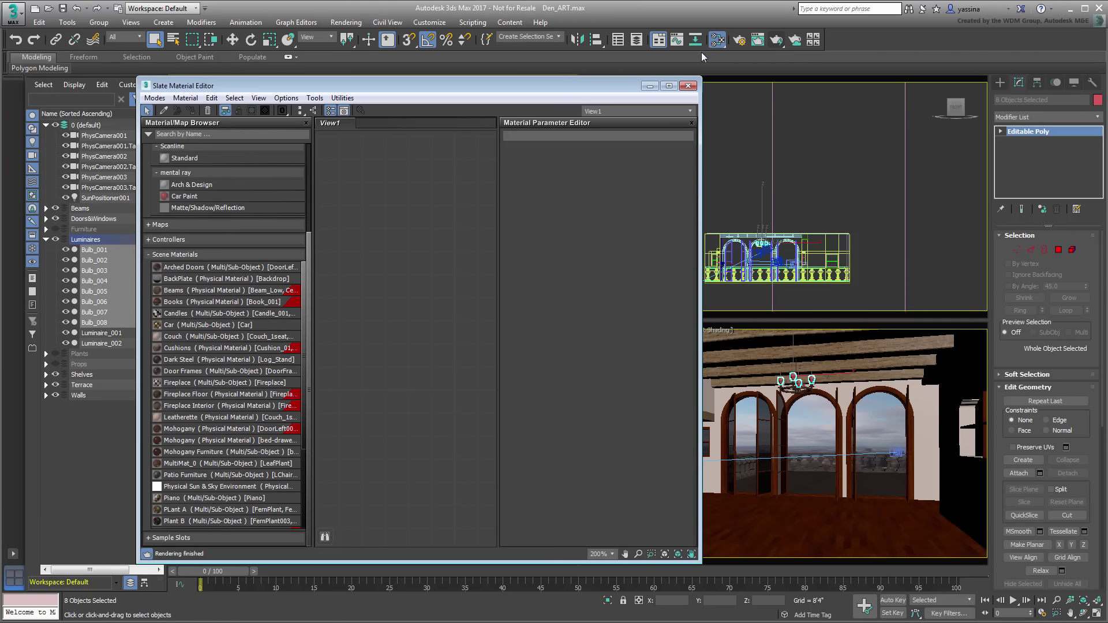
pyautogui.moveTo(309, 262); pyautogui.dragTo(317, 154)
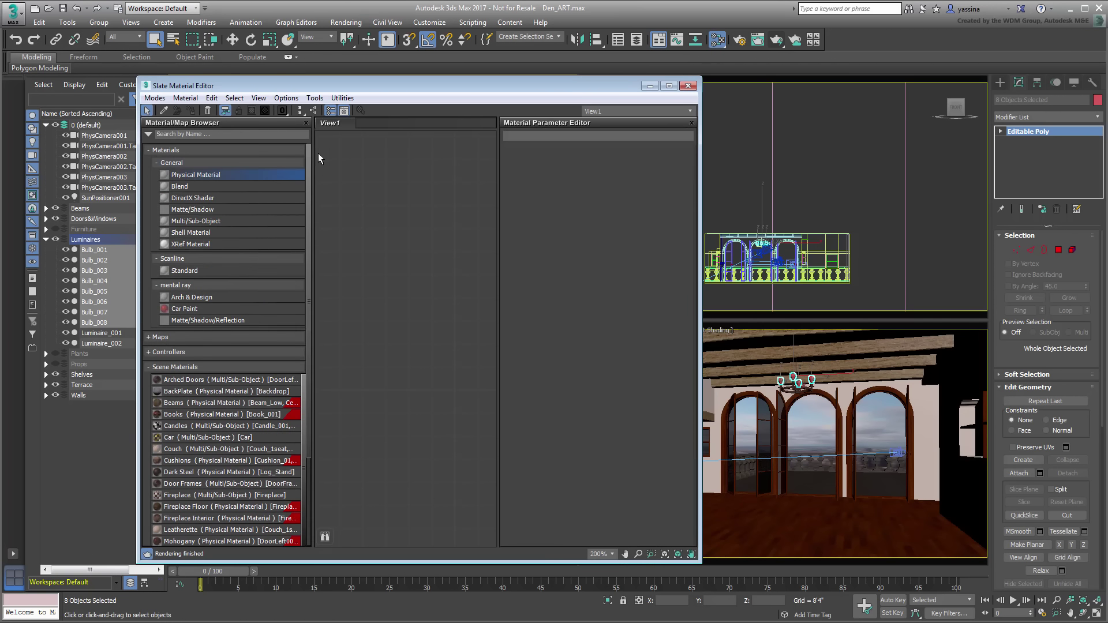
pyautogui.moveTo(209, 174); pyautogui.dragTo(403, 198)
pyautogui.scroll(-4, 401, 197)
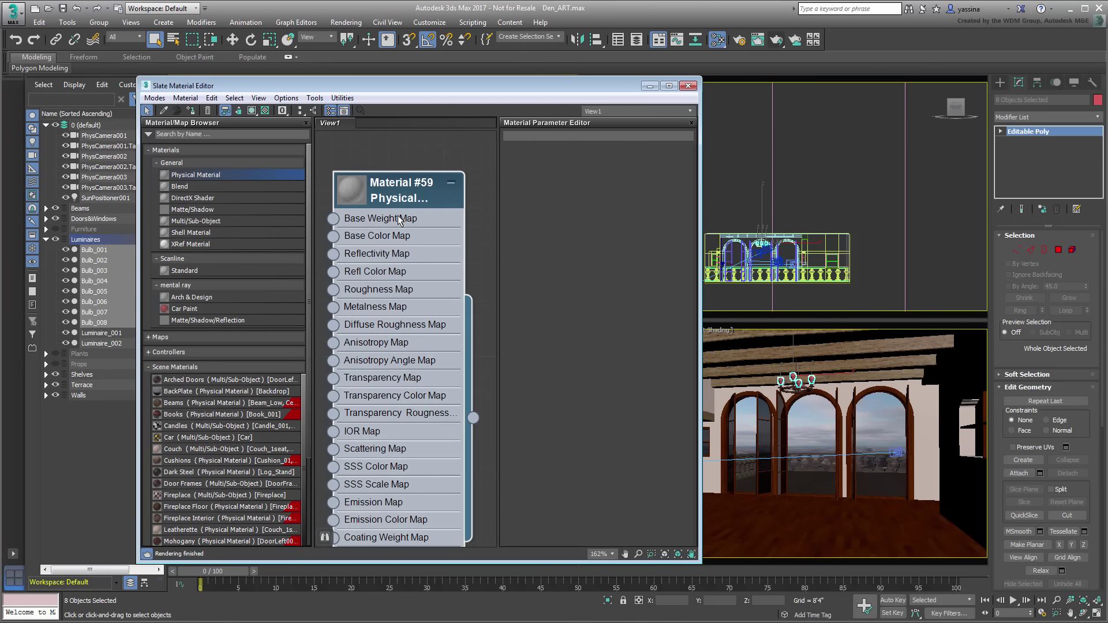
pyautogui.doubleClick(400, 197)
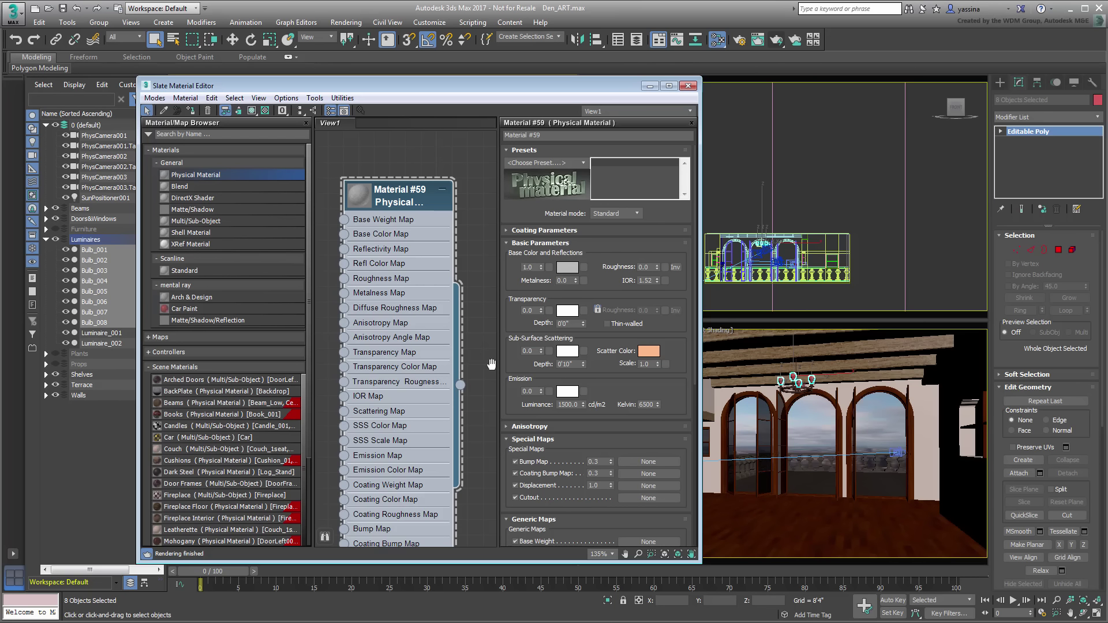
pyautogui.moveTo(540, 395); pyautogui.dragTo(541, 358)
pyautogui.click(565, 405)
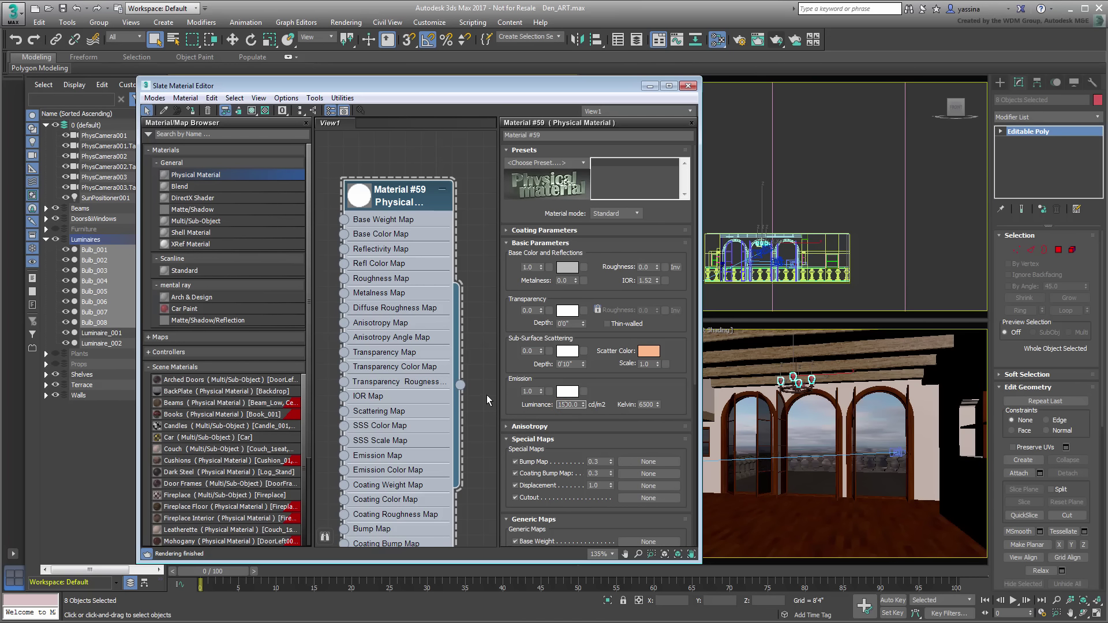
pyautogui.write('00')
pyautogui.press('Return')
# - Assign Material #59 to the selected bulbs and start a test render
pyautogui.rightClick(391, 199)
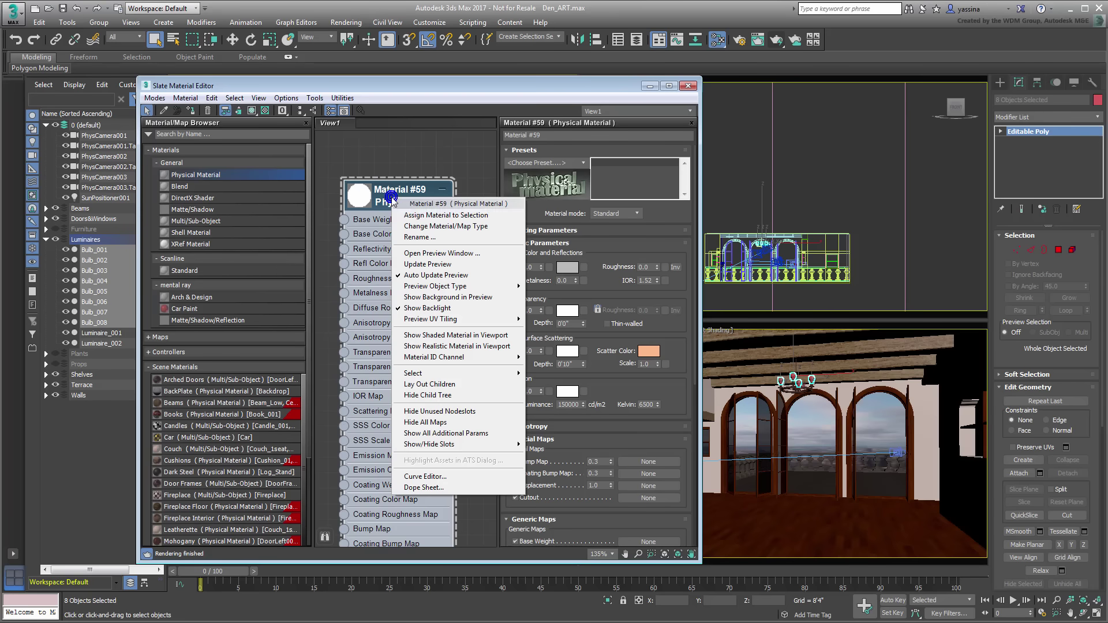
pyautogui.click(432, 216)
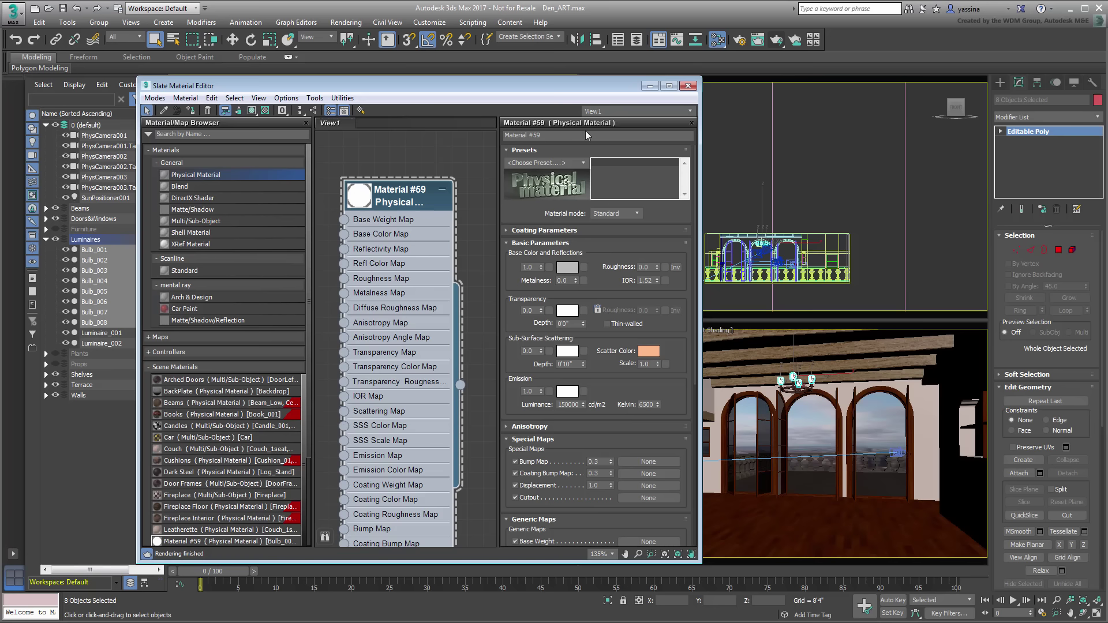
pyautogui.click(776, 40)
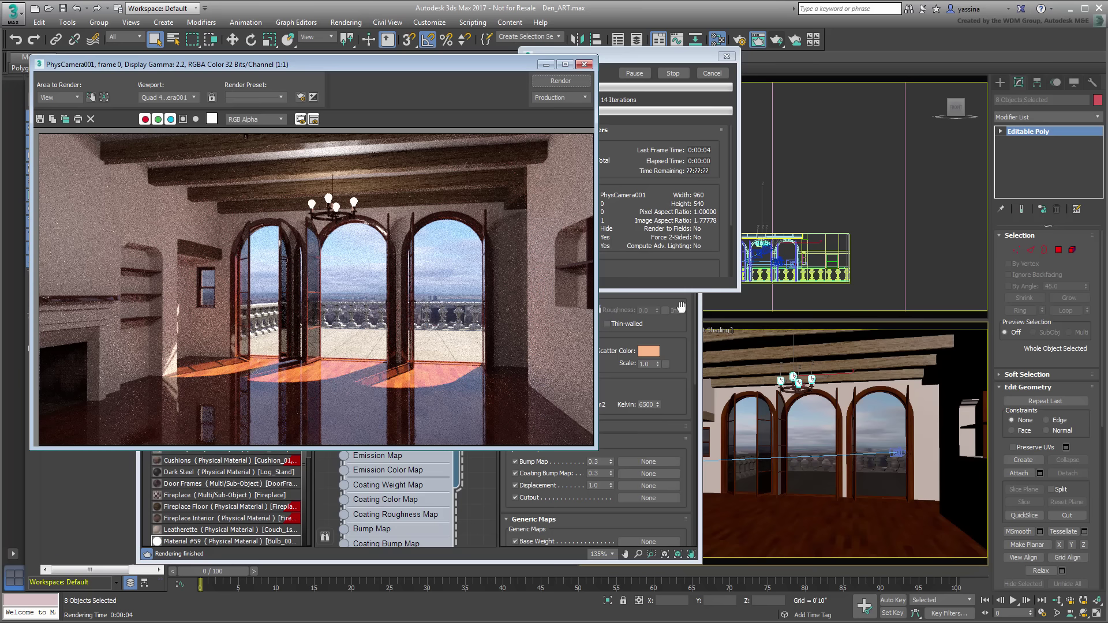
# - Stop the render and set the bulb emission to 250000 cd/m² at 4500 K
pyautogui.click(673, 75)
pyautogui.click(683, 348)
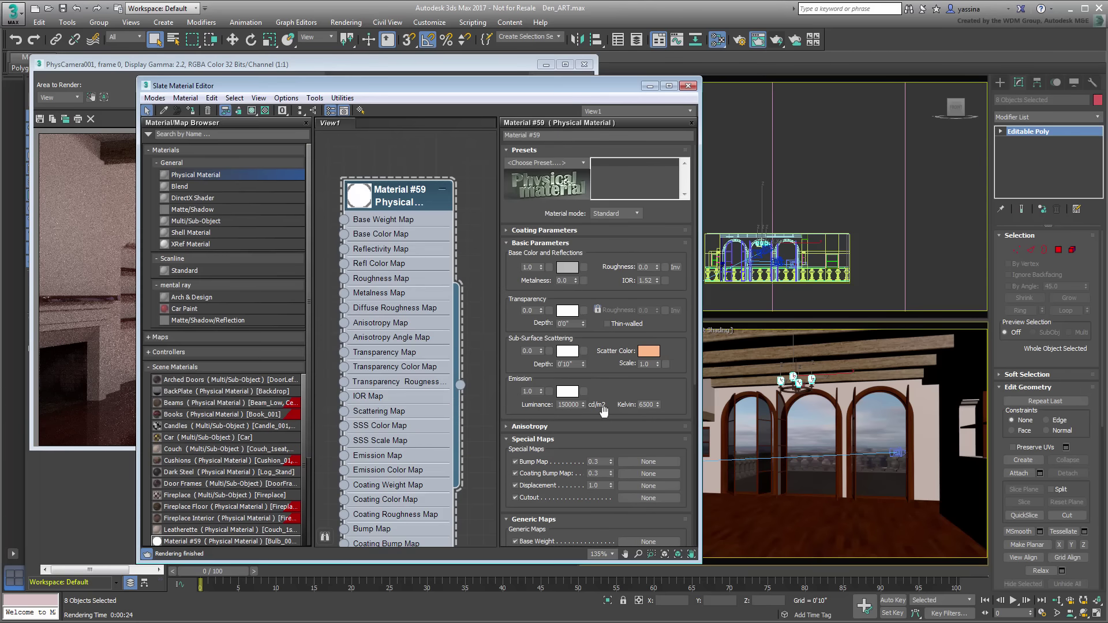
pyautogui.click(563, 406)
pyautogui.write('250000')
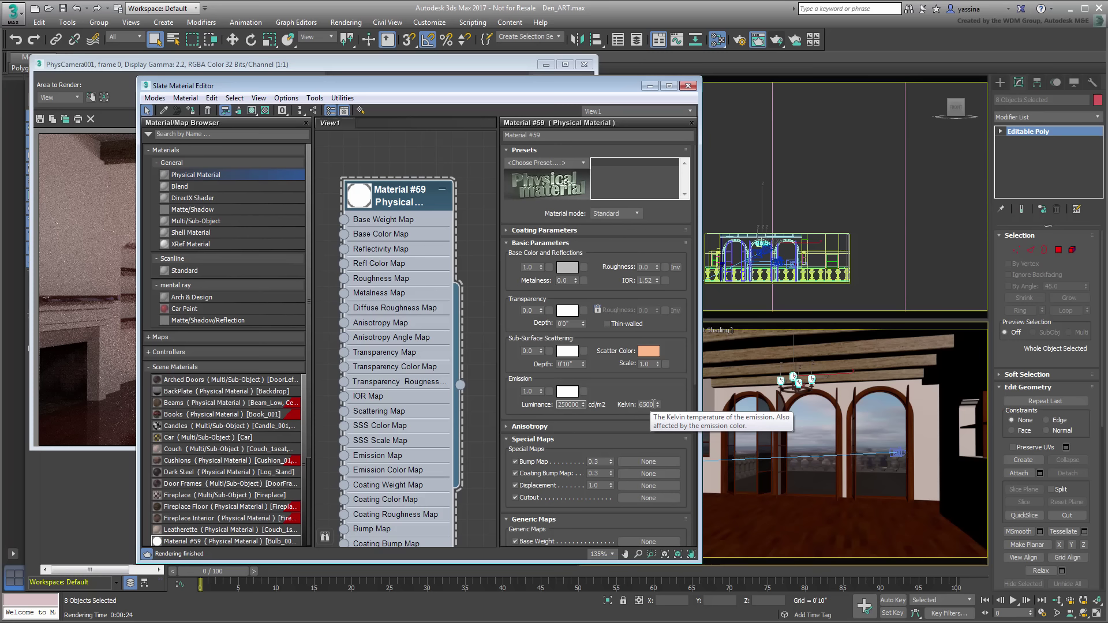
pyautogui.doubleClick(646, 405)
pyautogui.write('5500')
pyautogui.press('Return')
pyautogui.write('40')
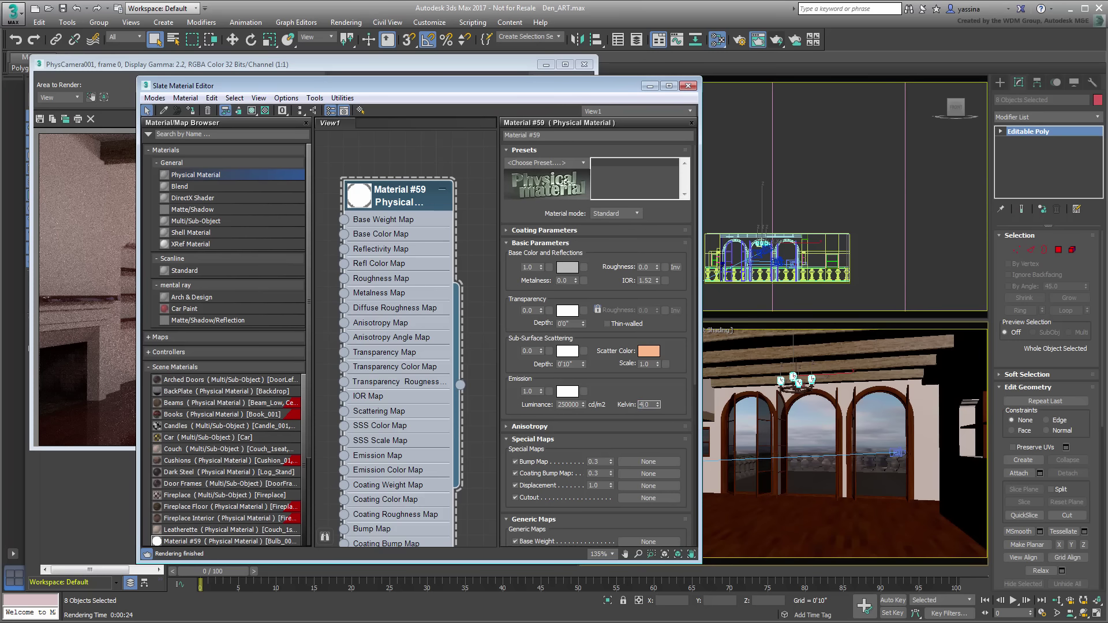
pyautogui.press('Return')
# - Re-render the camera view with the brighter, warmer bulbs, then stop it
pyautogui.click(511, 65)
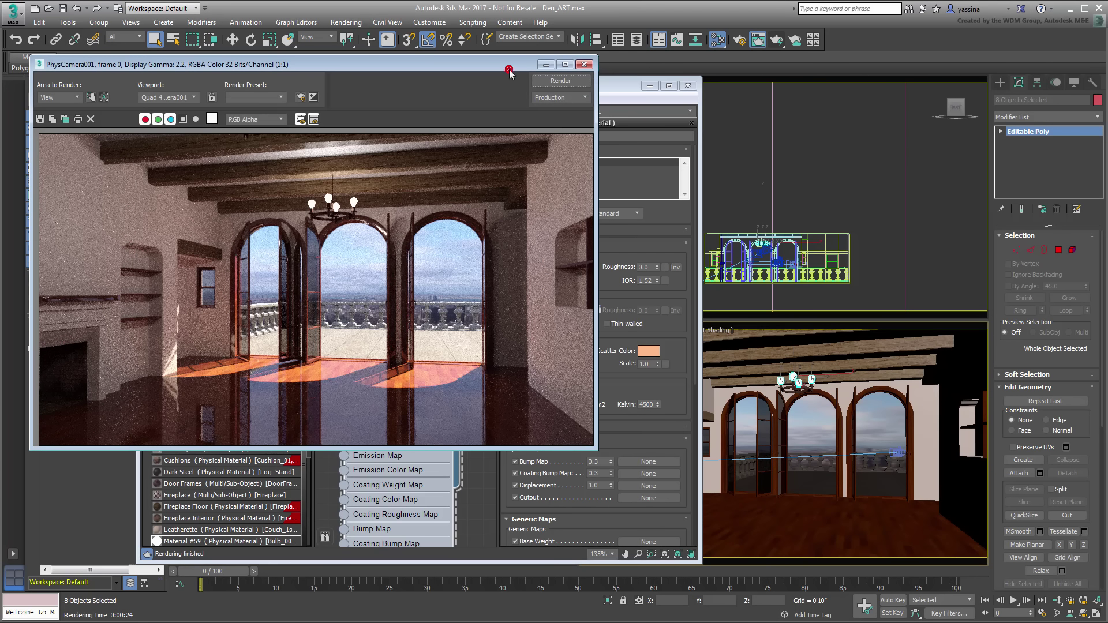
pyautogui.click(561, 81)
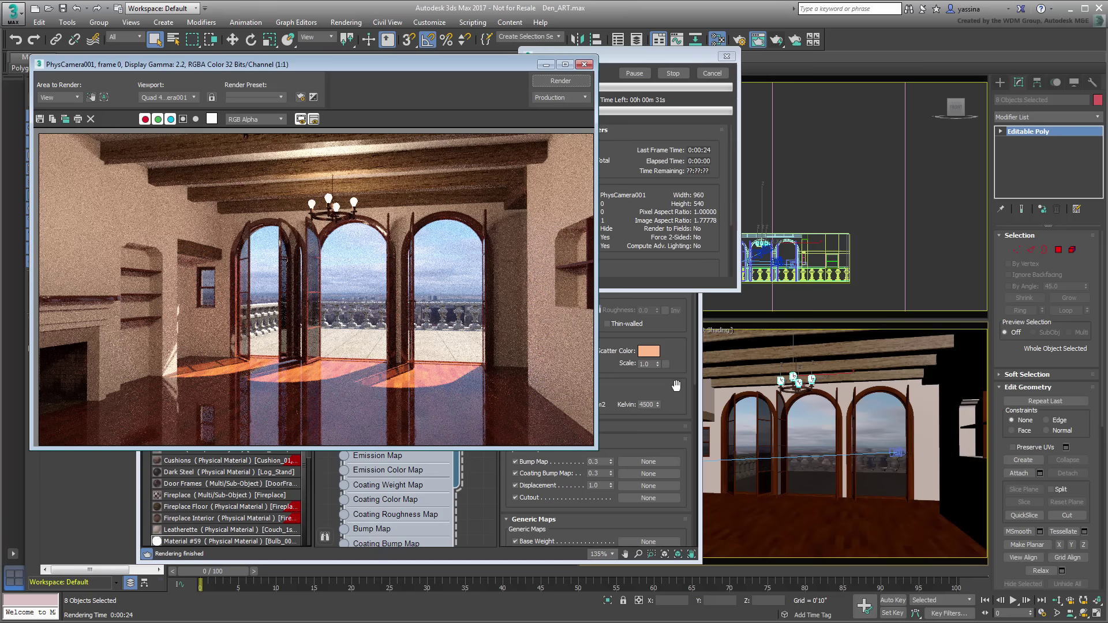
pyautogui.click(675, 76)
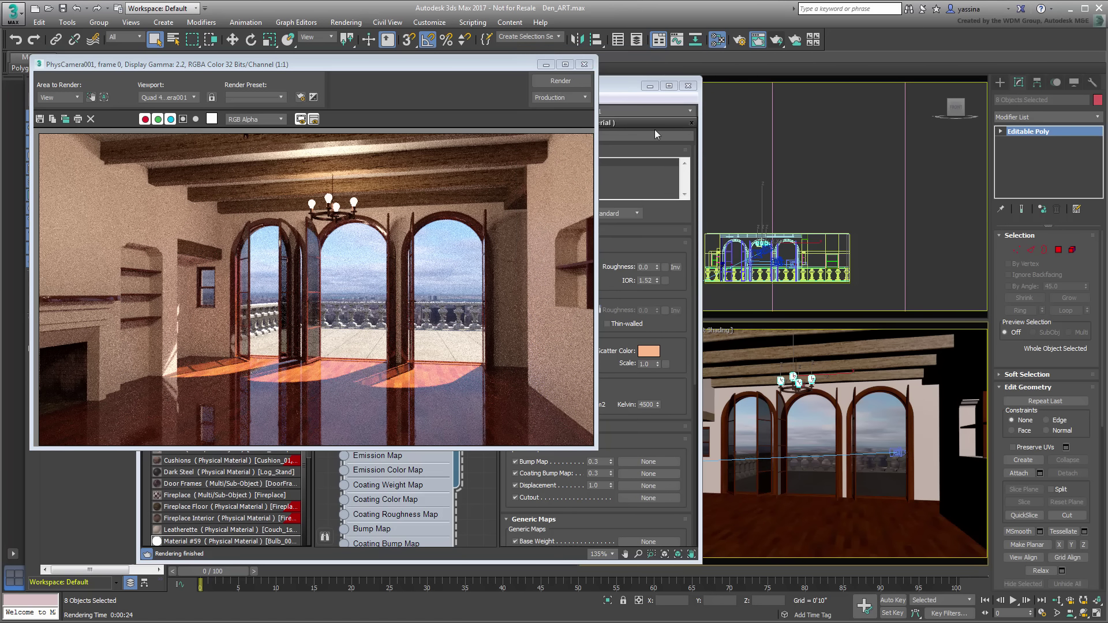
# - Unhide the Furniture, Plants and Props layers and render the furnished den from PhysCamera001
pyautogui.click(584, 64)
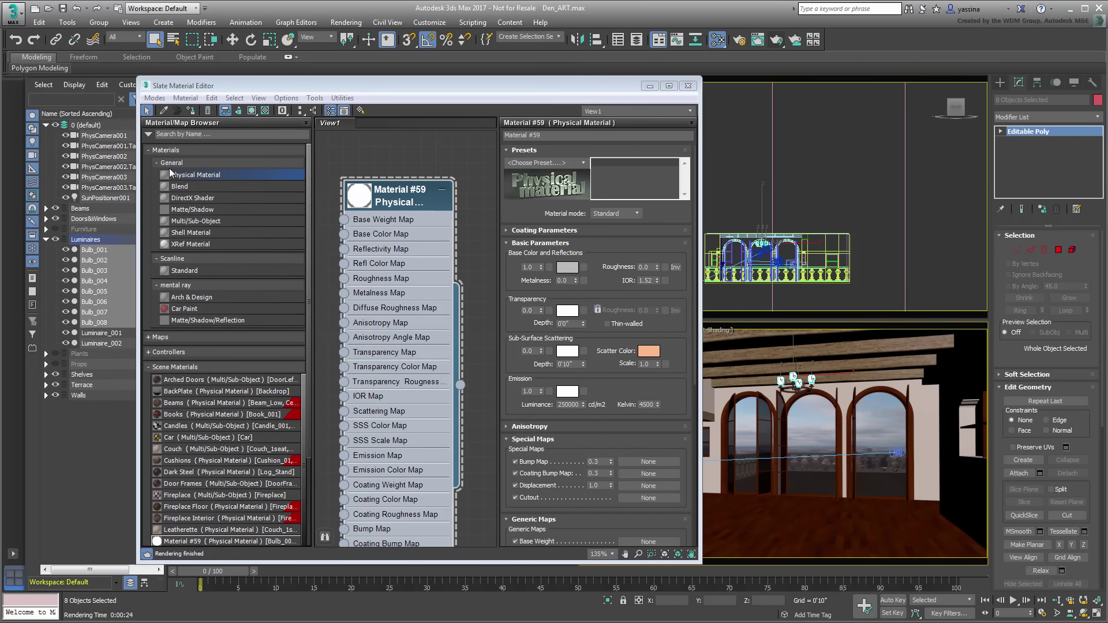
pyautogui.click(46, 239)
pyautogui.click(56, 229)
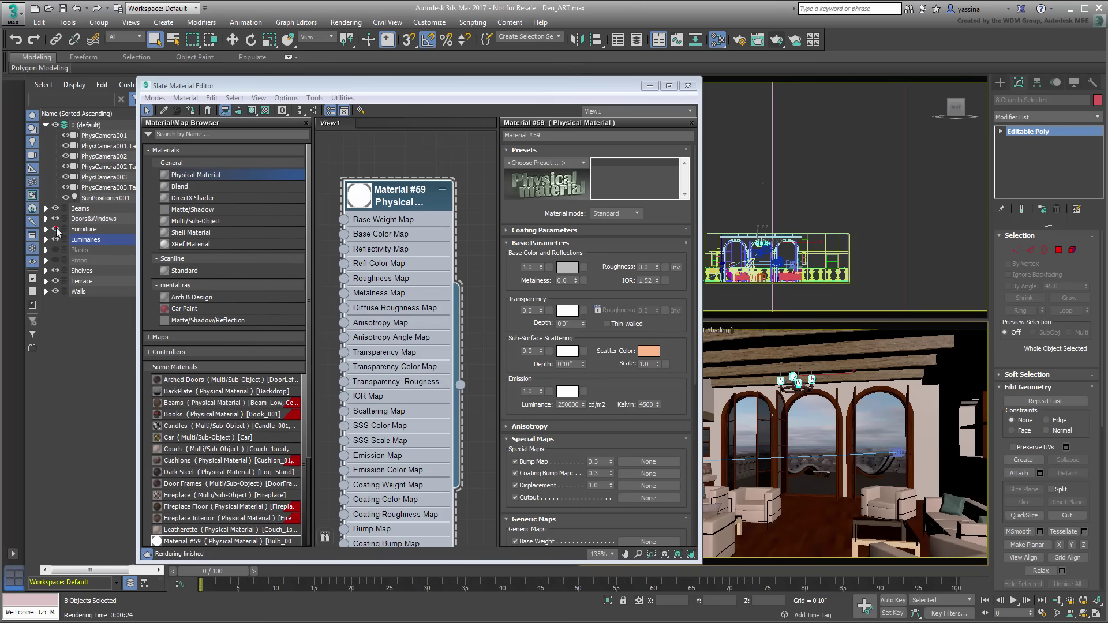
pyautogui.click(56, 250)
pyautogui.click(55, 261)
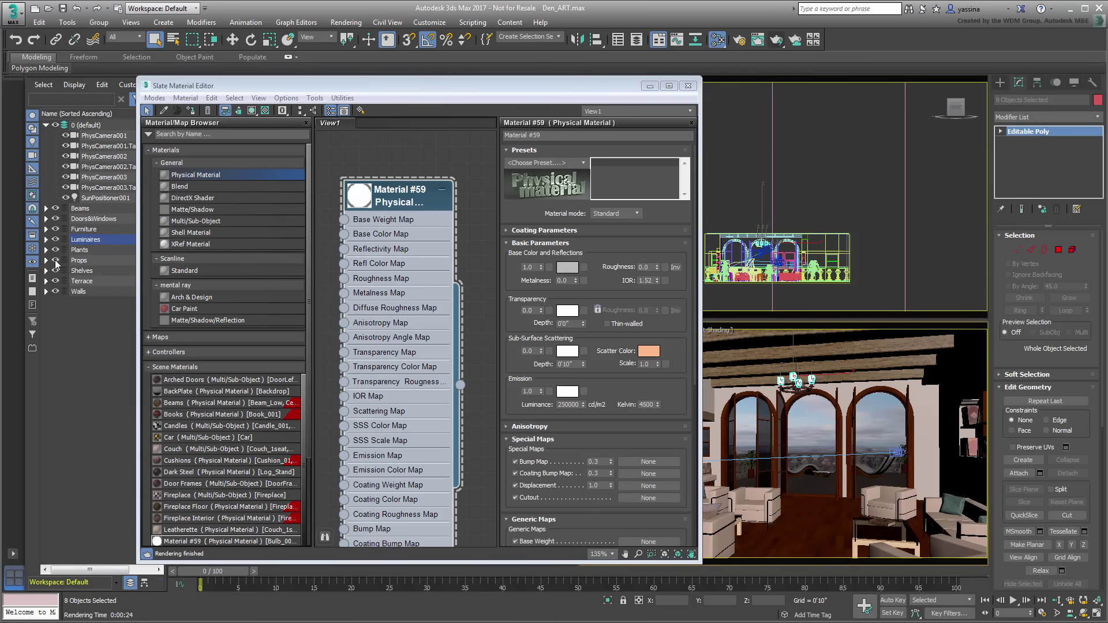
pyautogui.click(689, 86)
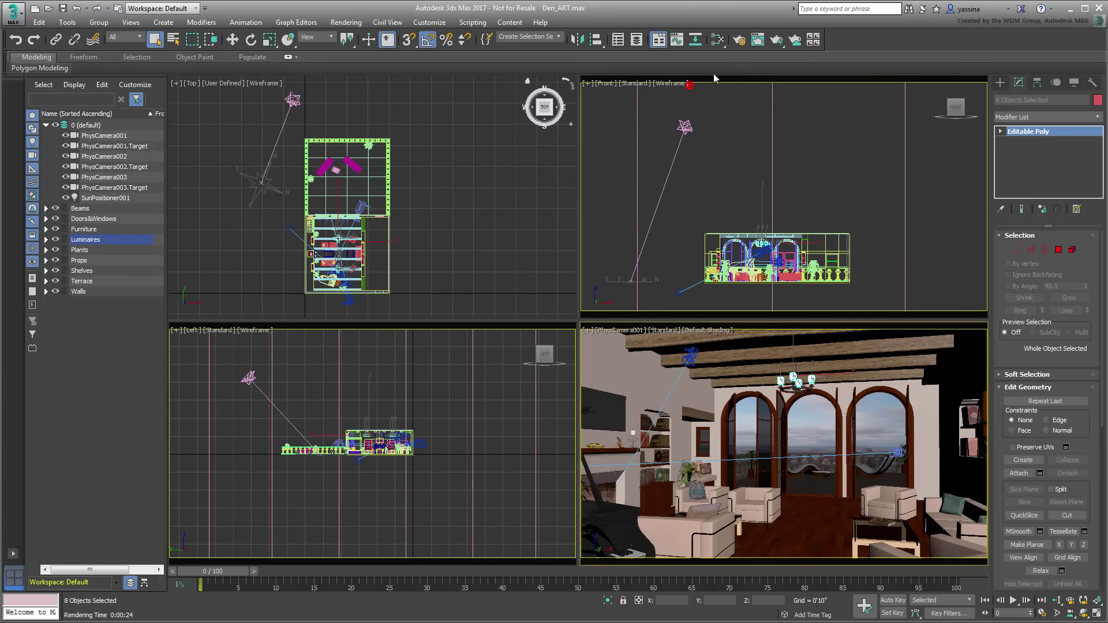
pyautogui.click(771, 44)
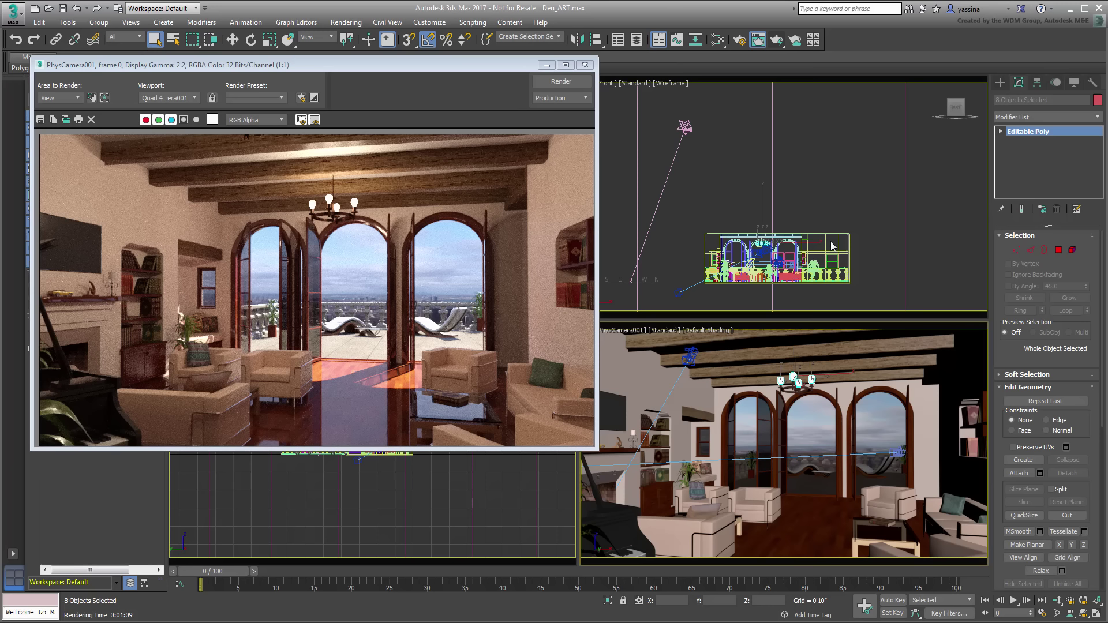
# - Open Render Setup beside the frame window and raise ART render quality to the maximum 100.0 dB
pyautogui.moveTo(292, 60); pyautogui.dragTo(641, 126)
pyautogui.click(740, 39)
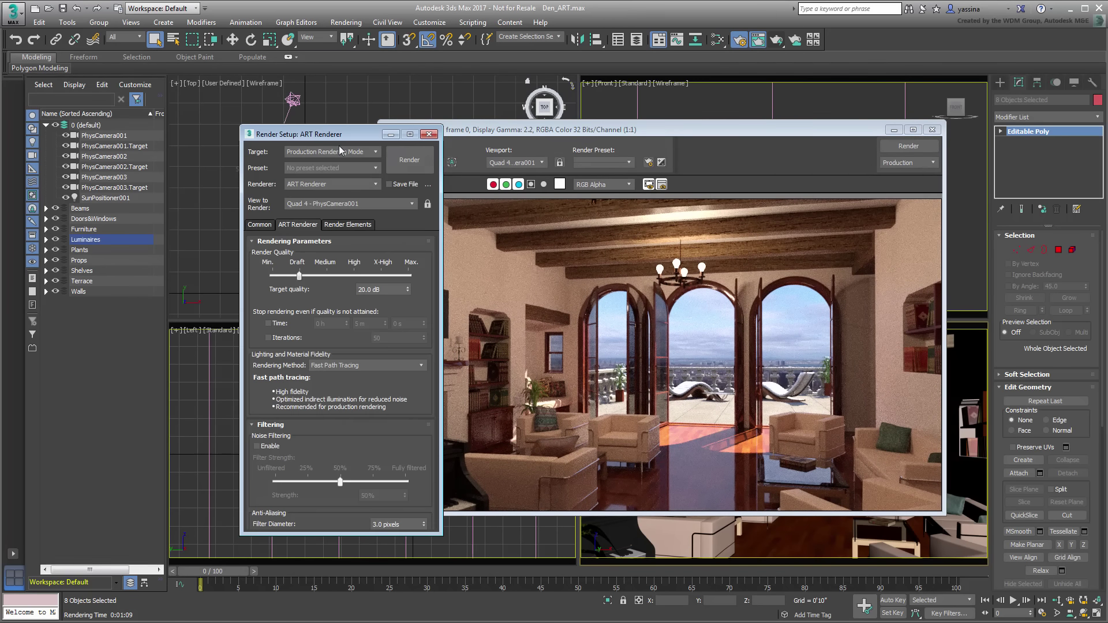
pyautogui.moveTo(341, 135); pyautogui.dragTo(174, 104)
pyautogui.moveTo(557, 130); pyautogui.dragTo(463, 102)
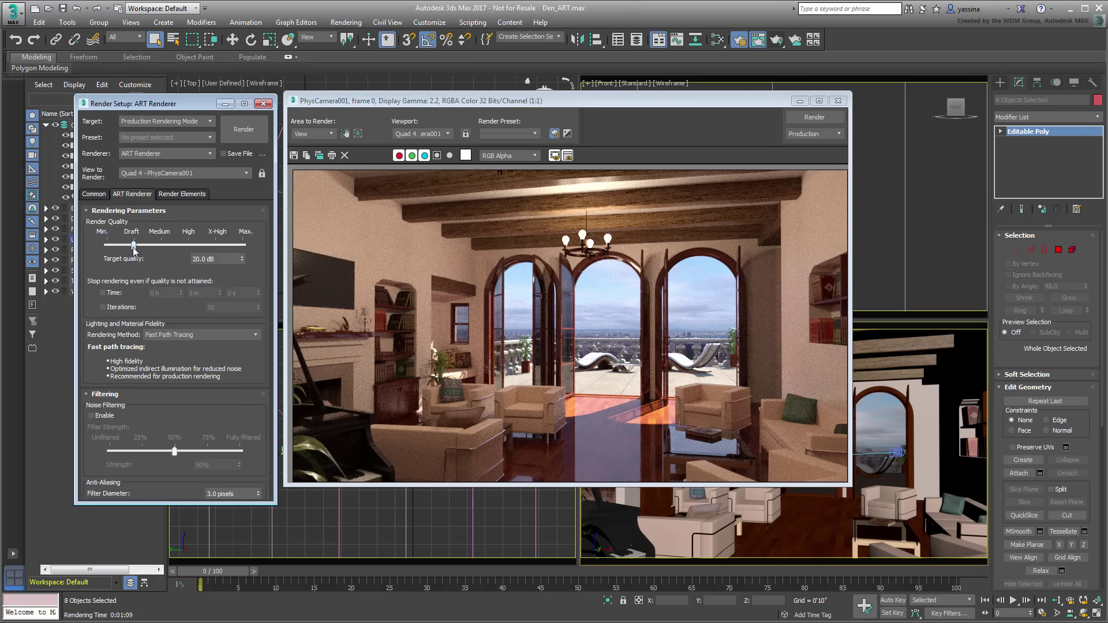
pyautogui.moveTo(133, 246); pyautogui.dragTo(267, 253)
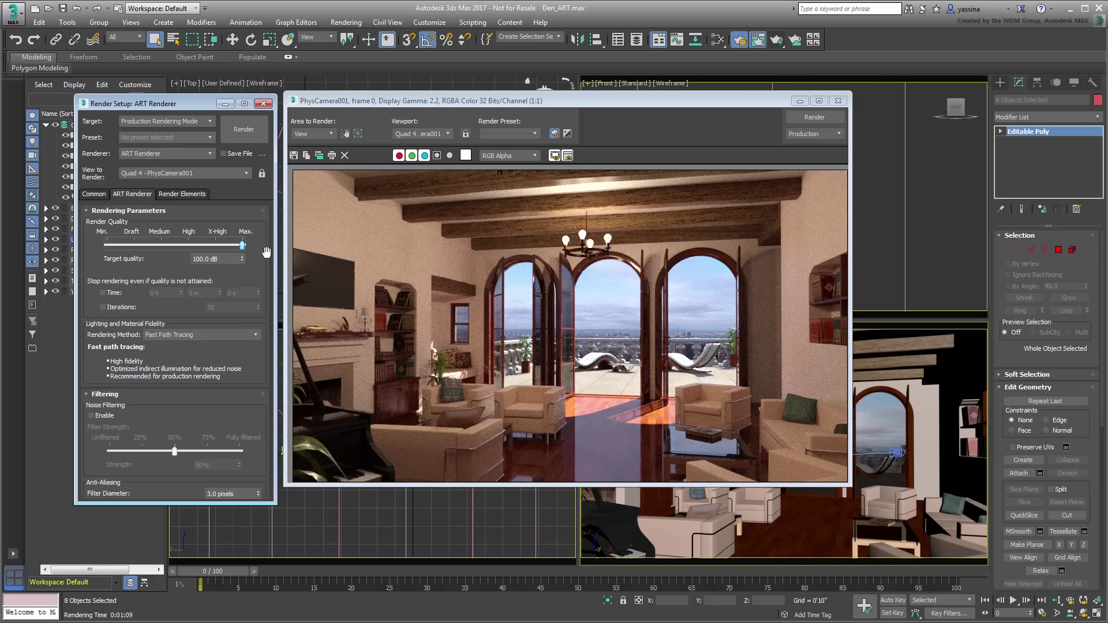
# - Try a 1 h 0 m time limit, then switch the stop condition to iterations
pyautogui.click(103, 294)
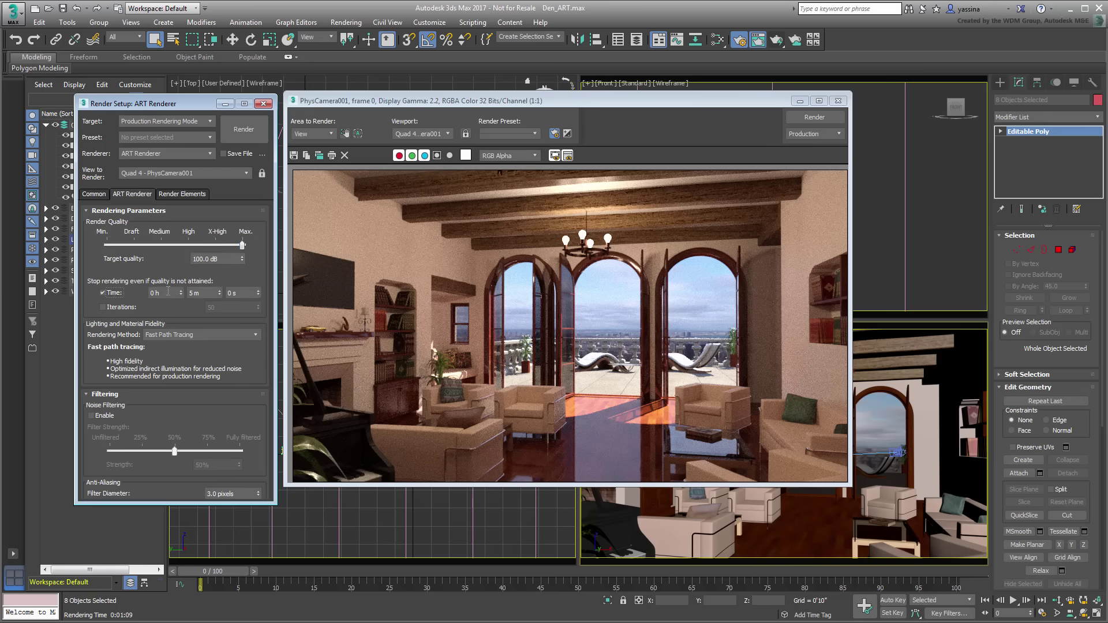
pyautogui.doubleClick(163, 293)
pyautogui.write('1')
pyautogui.doubleClick(201, 293)
pyautogui.write('0')
pyautogui.click(166, 311)
pyautogui.click(102, 293)
pyautogui.click(103, 307)
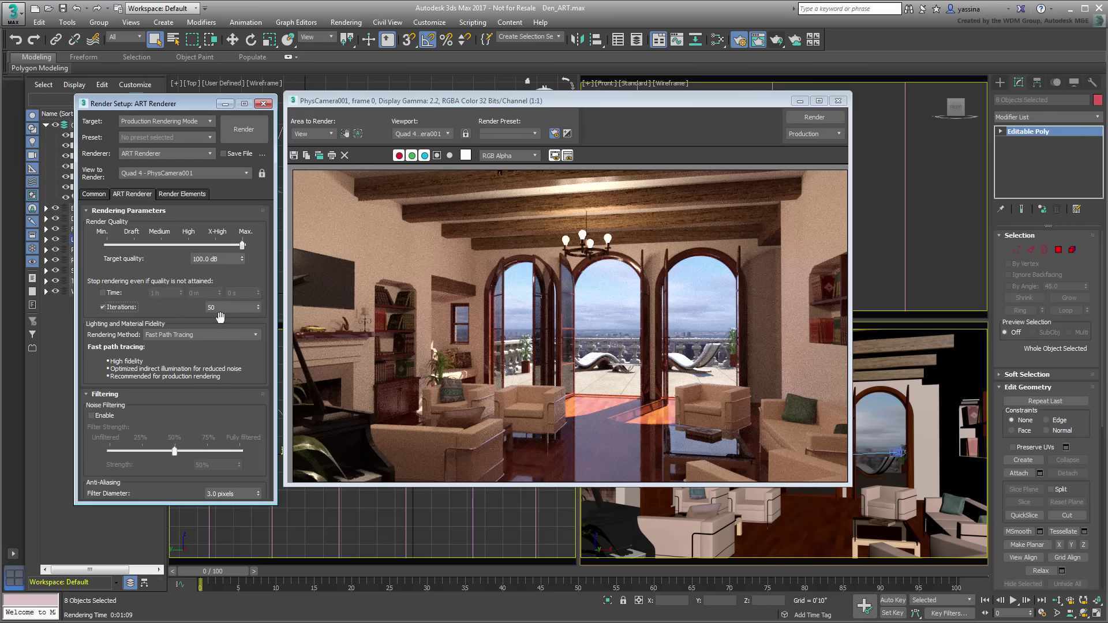
pyautogui.click(216, 311)
# - Set a 5000-iteration limit and try Advanced Path Tracing before returning to Fast Path Tracing
pyautogui.write('5')
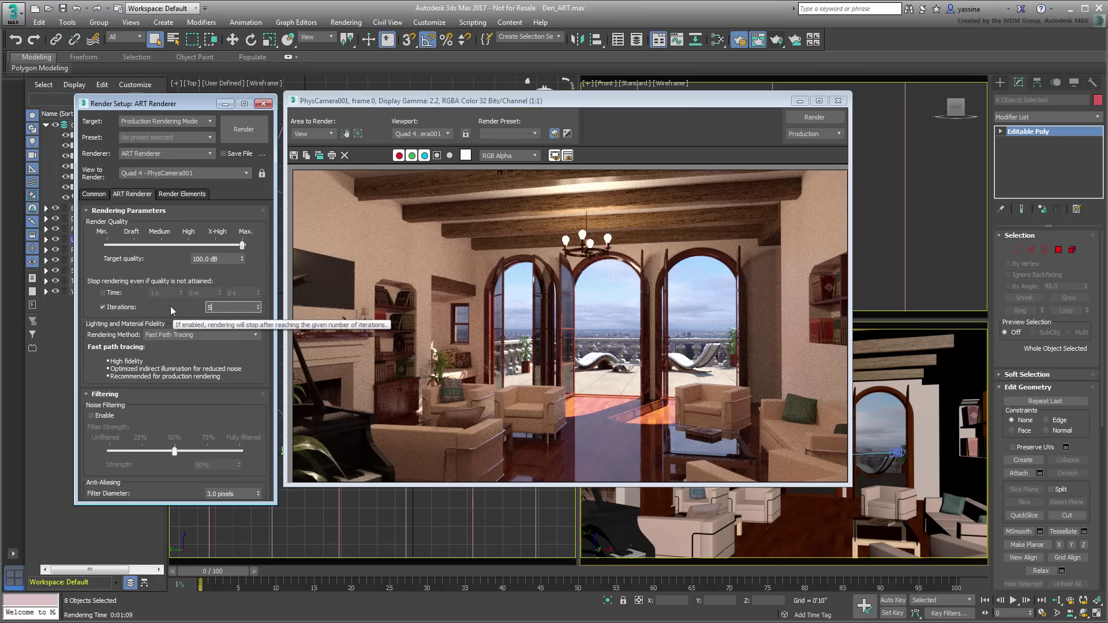
pyautogui.press('Return')
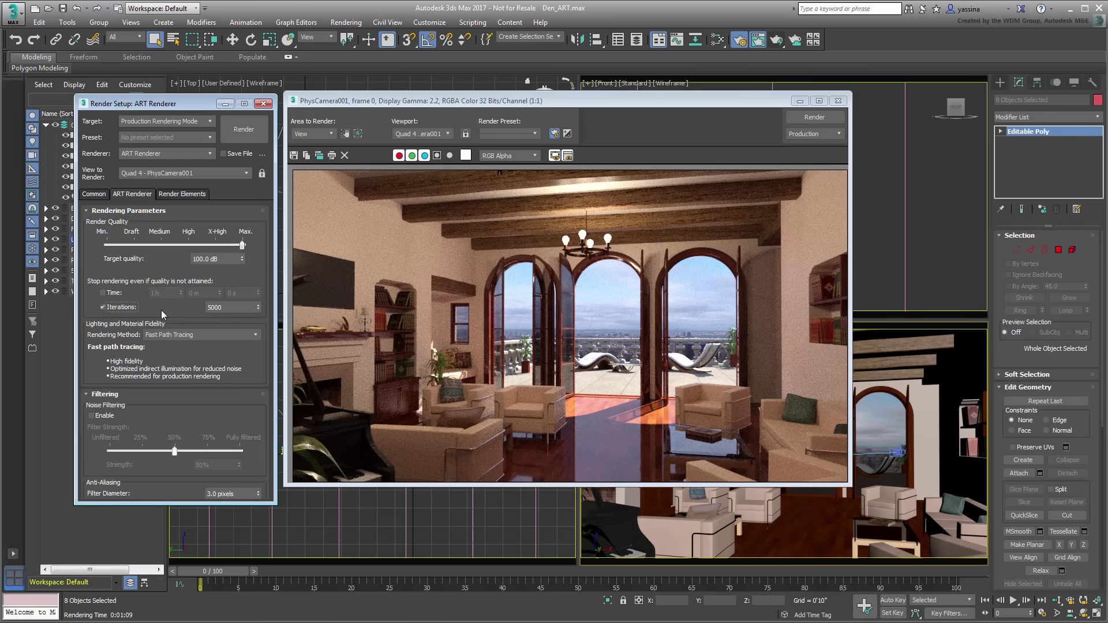
pyautogui.click(256, 336)
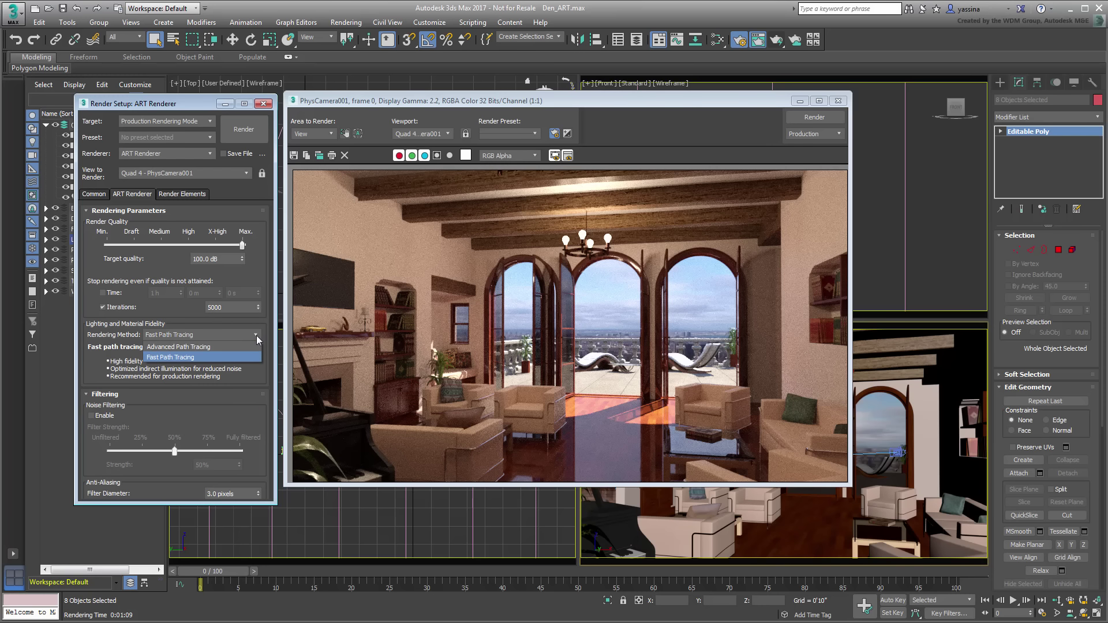
pyautogui.click(227, 347)
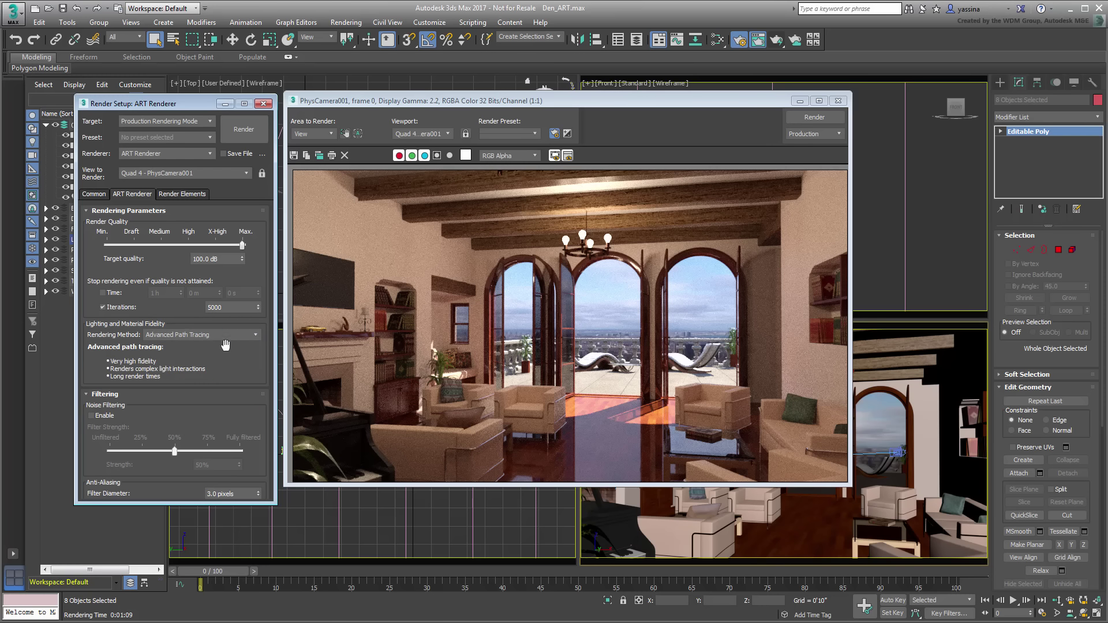
pyautogui.click(258, 337)
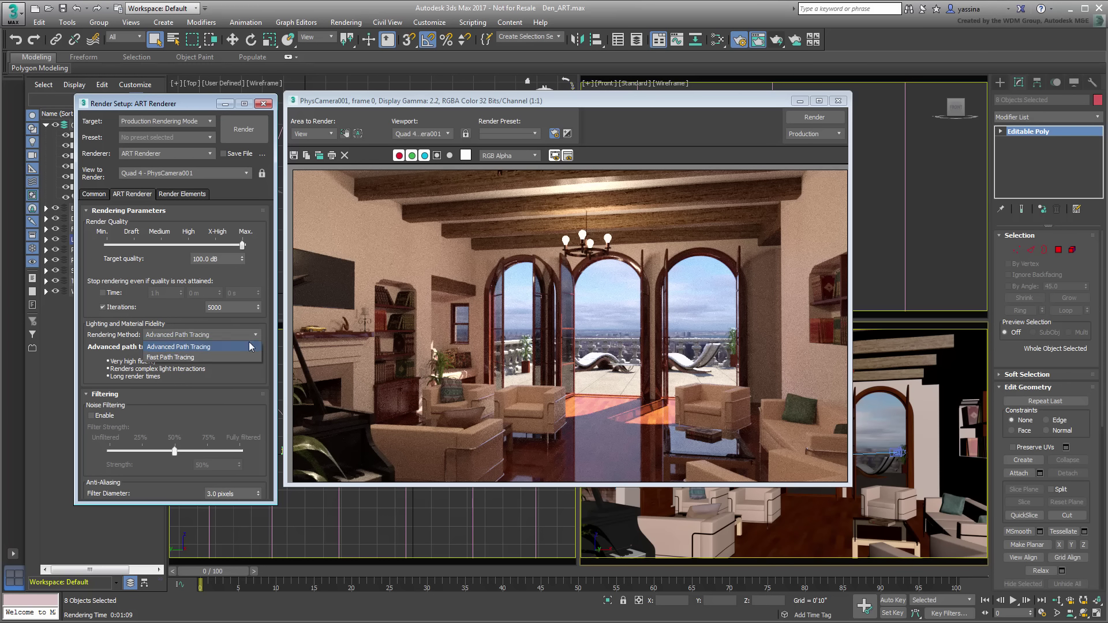
pyautogui.click(232, 358)
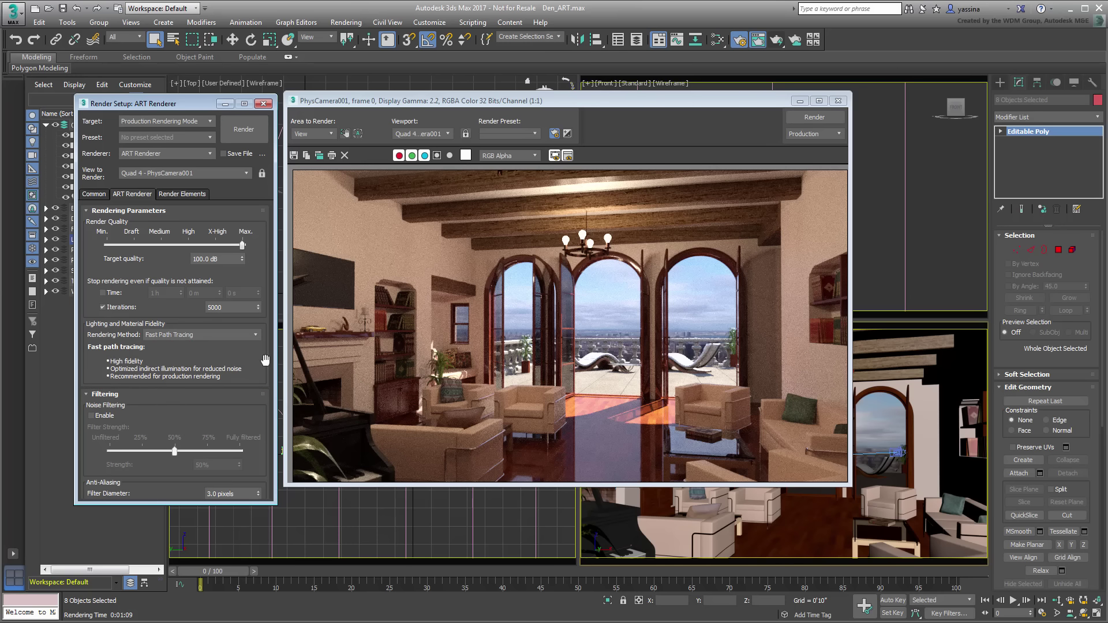
pyautogui.scroll(-3, 265, 360)
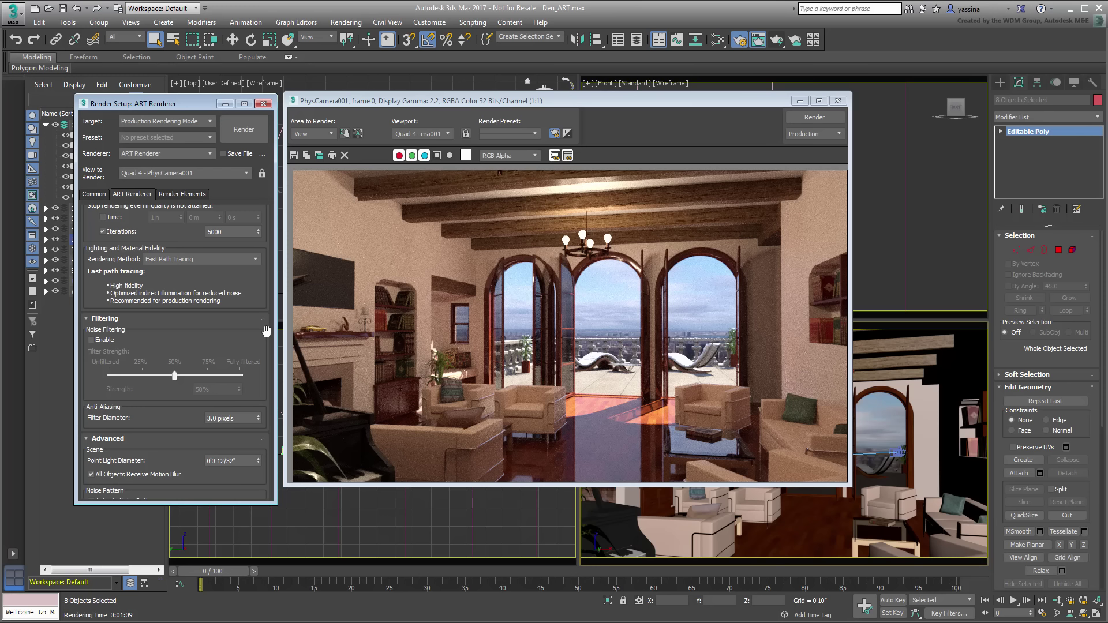
# - Set target quality back to 20.0 dB and turn off the iteration limit
pyautogui.moveTo(266, 330); pyautogui.dragTo(258, 400)
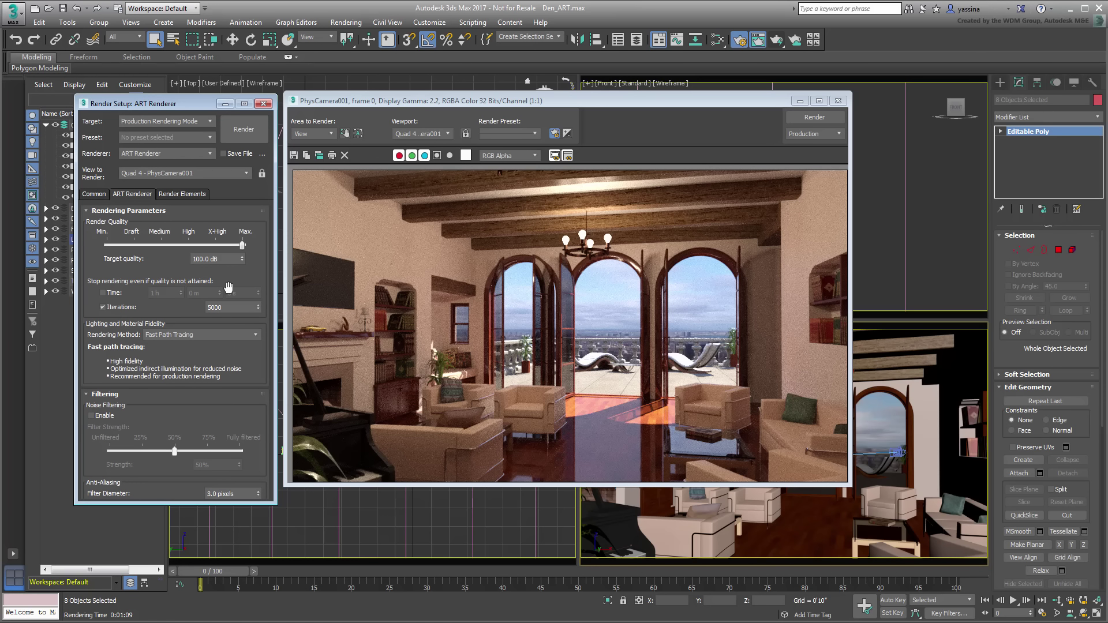
pyautogui.moveTo(227, 259); pyautogui.dragTo(184, 258)
pyautogui.write('20')
pyautogui.click(123, 308)
# - Enable noise filtering at 100% strength and render the PhysCamera001 view
pyautogui.scroll(-5, 171, 311)
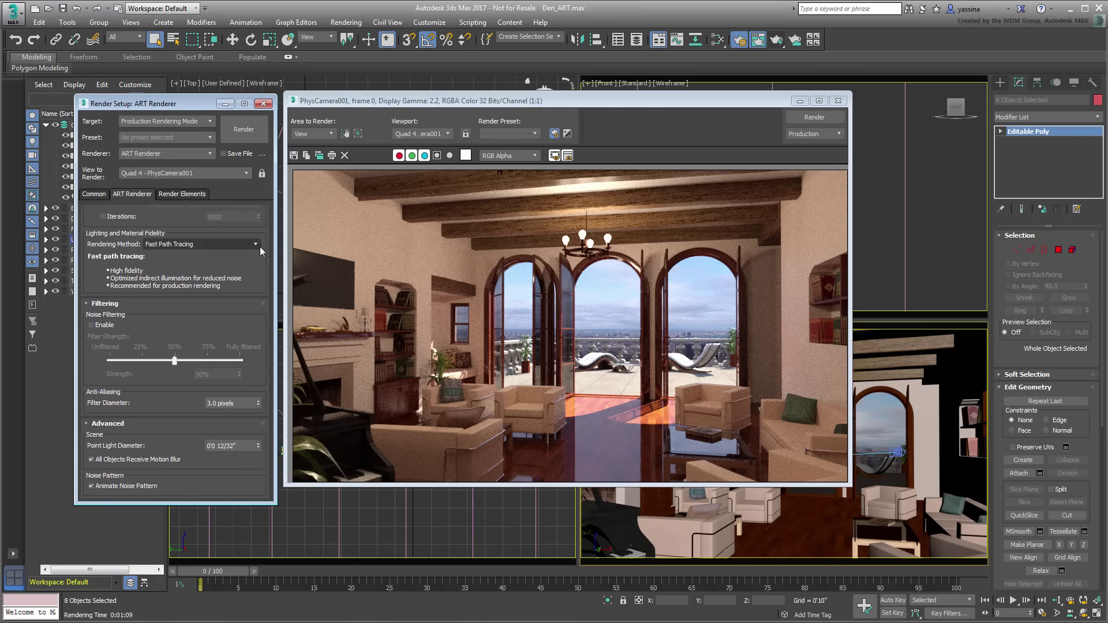
pyautogui.click(91, 325)
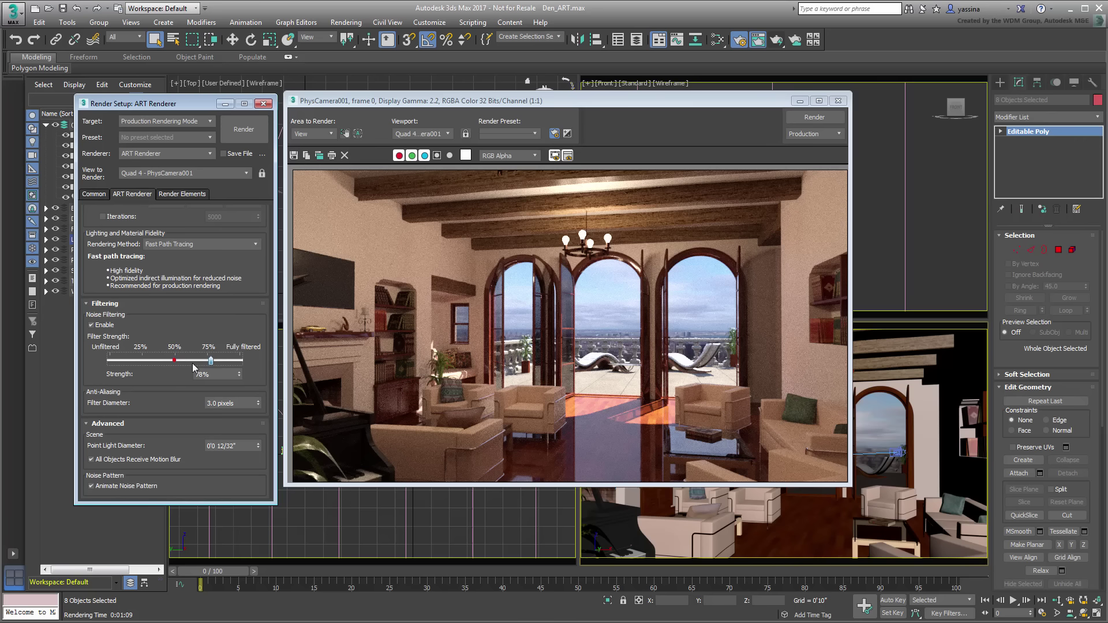
pyautogui.moveTo(174, 360); pyautogui.dragTo(261, 365)
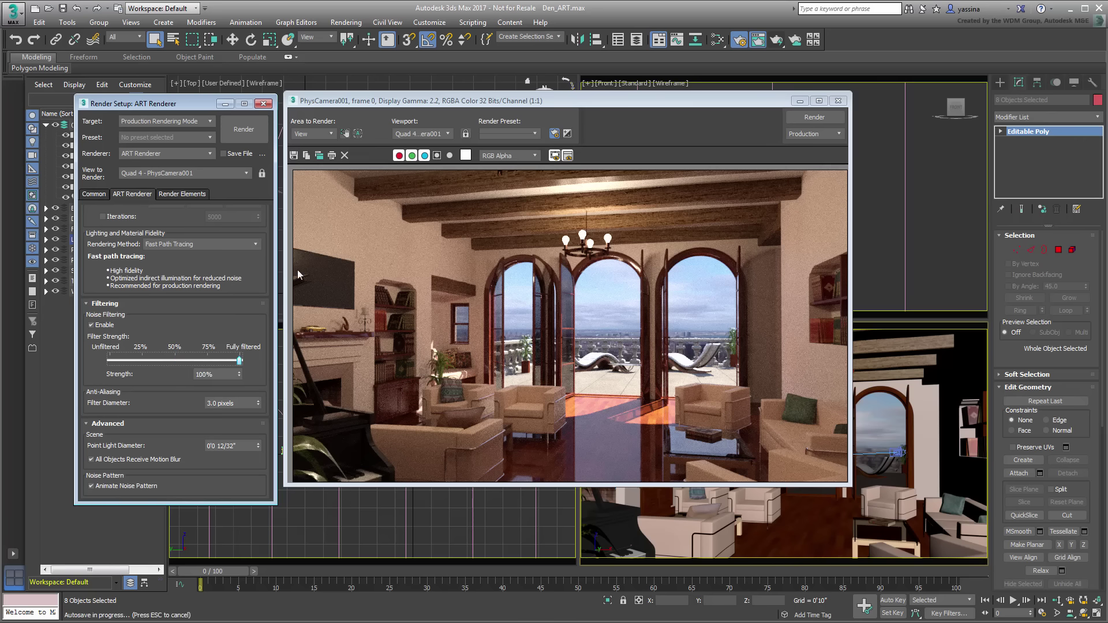
pyautogui.click(815, 117)
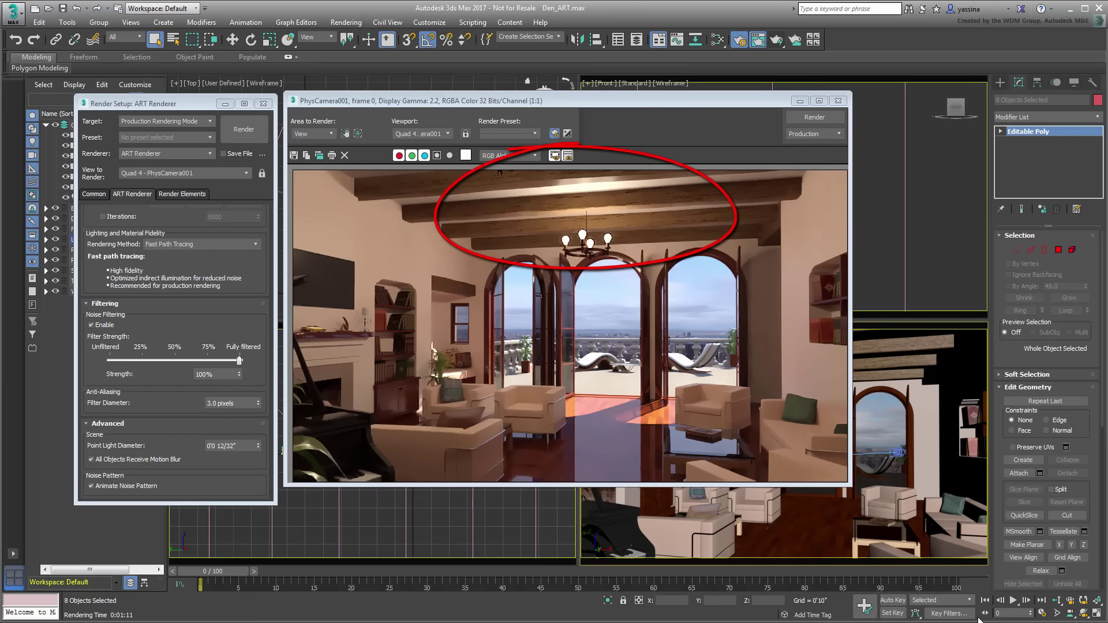
# - Clone the rendered frame window and arrange the two renders for comparison
pyautogui.click(319, 156)
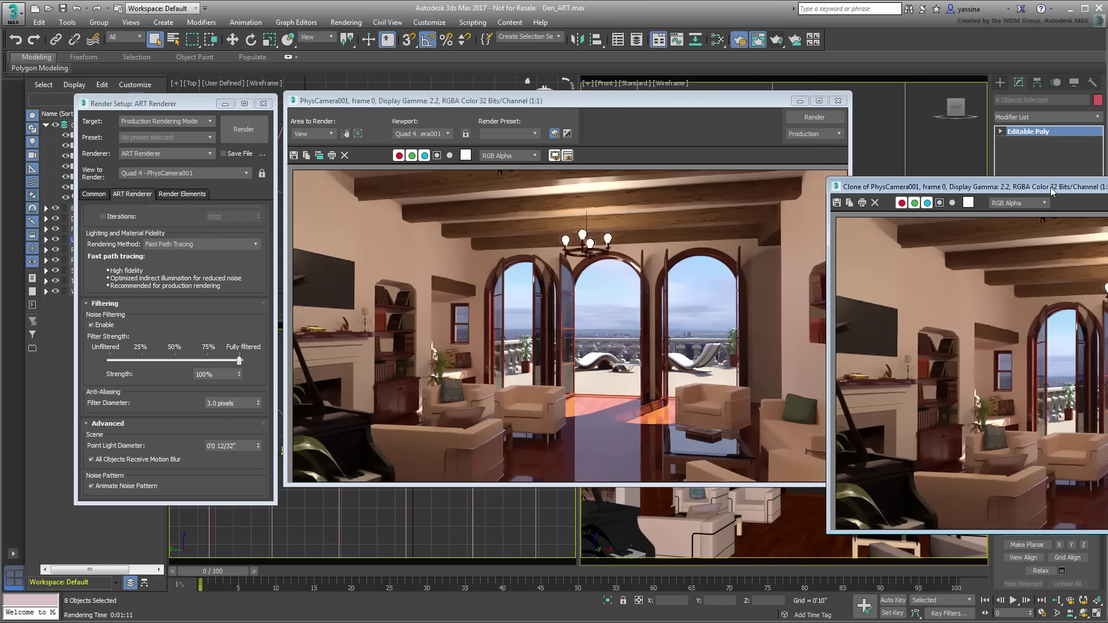
pyautogui.moveTo(1049, 187); pyautogui.dragTo(691, 244)
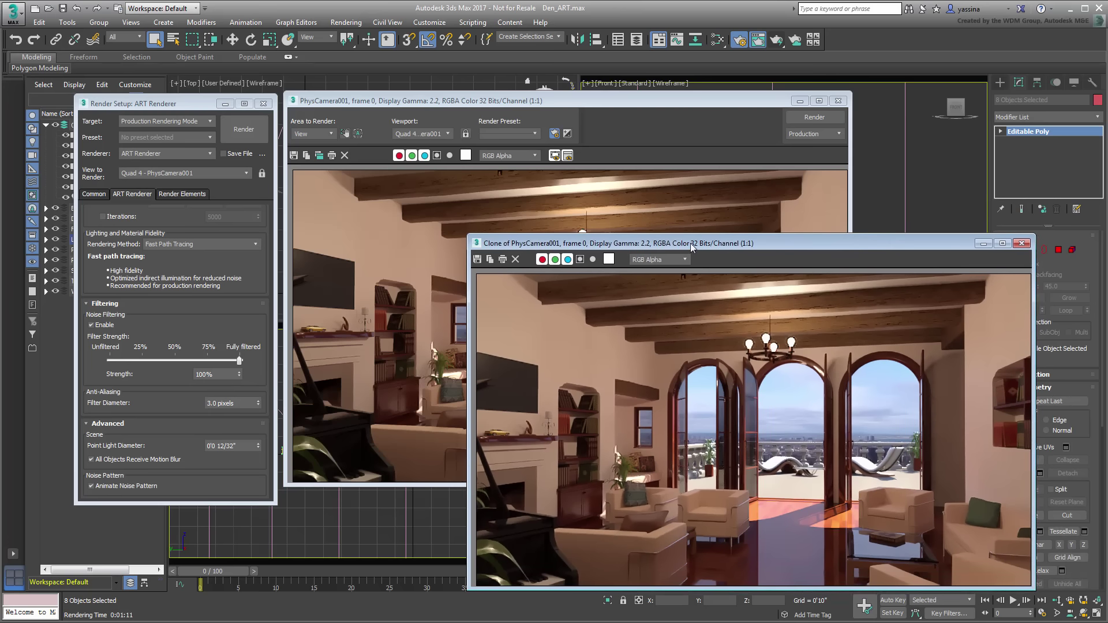
pyautogui.moveTo(582, 100); pyautogui.dragTo(583, 139)
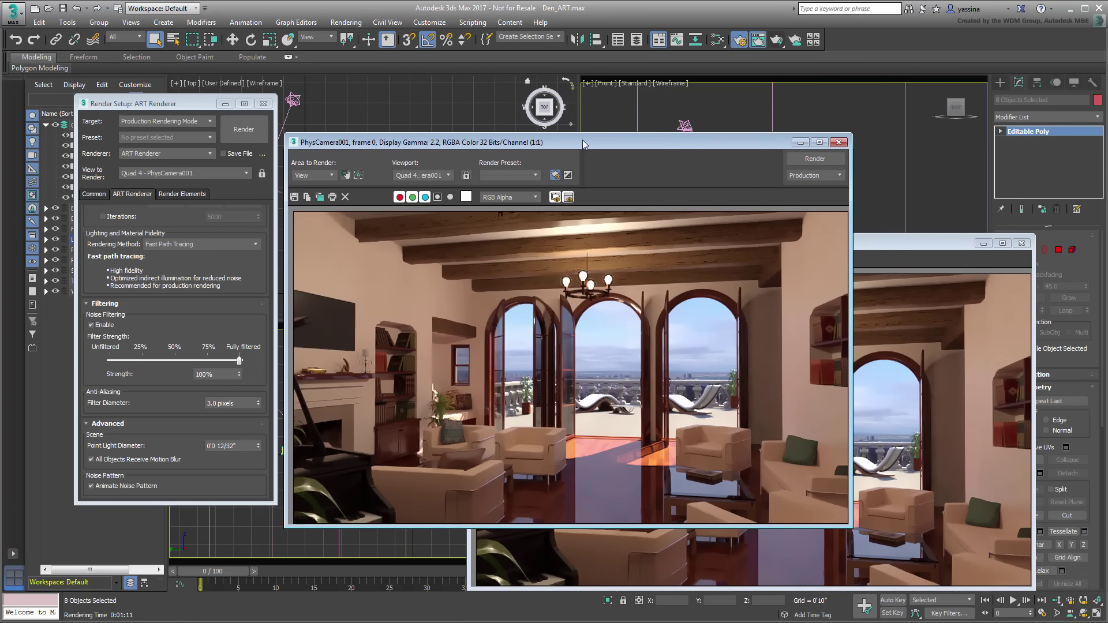
# - Set filter strength to 55% and target quality to 22.0 dB, then render again
pyautogui.click(219, 375)
pyautogui.write('55')
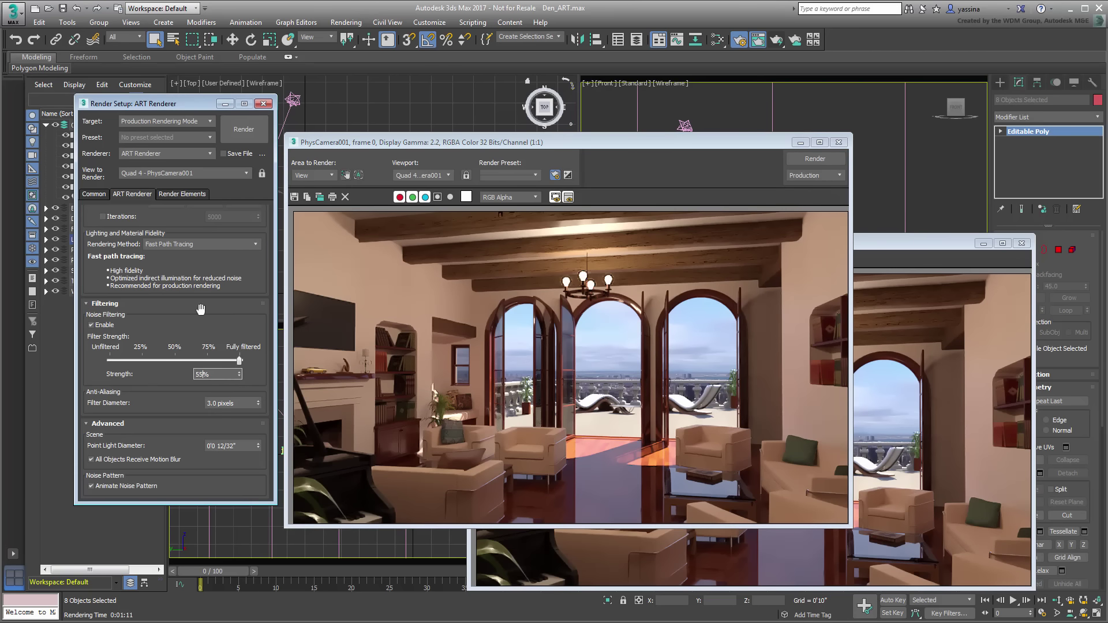
pyautogui.moveTo(260, 286); pyautogui.dragTo(259, 416)
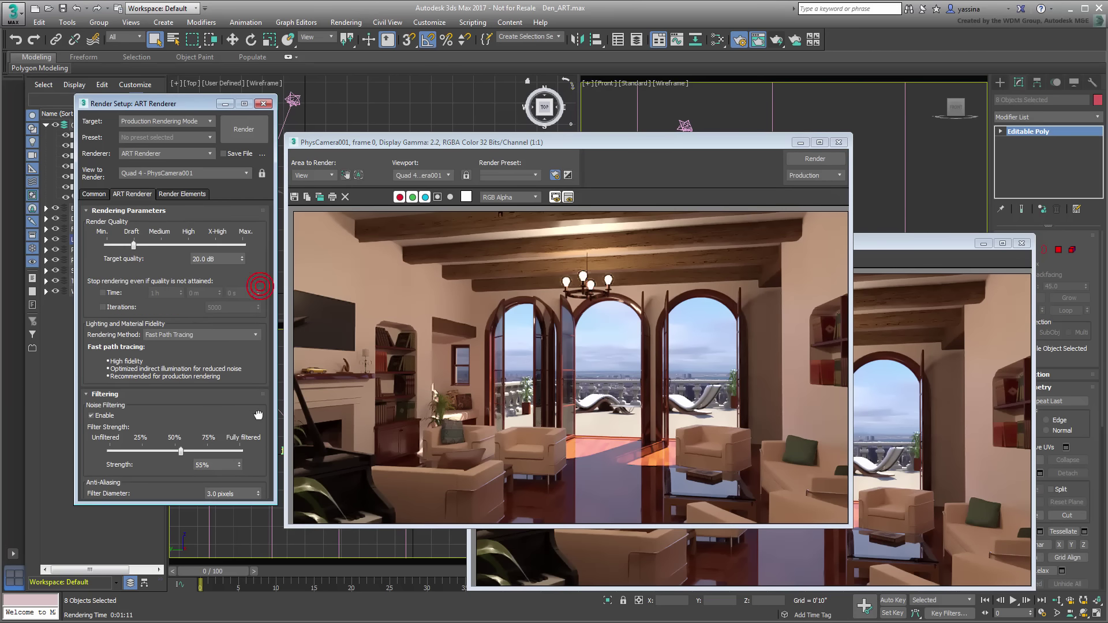
pyautogui.doubleClick(220, 259)
pyautogui.write('22')
pyautogui.press('Return')
pyautogui.moveTo(254, 273)
pyautogui.mouseDown()
pyautogui.moveTo(254, 245)
pyautogui.moveTo(254, 257)
pyautogui.mouseUp()
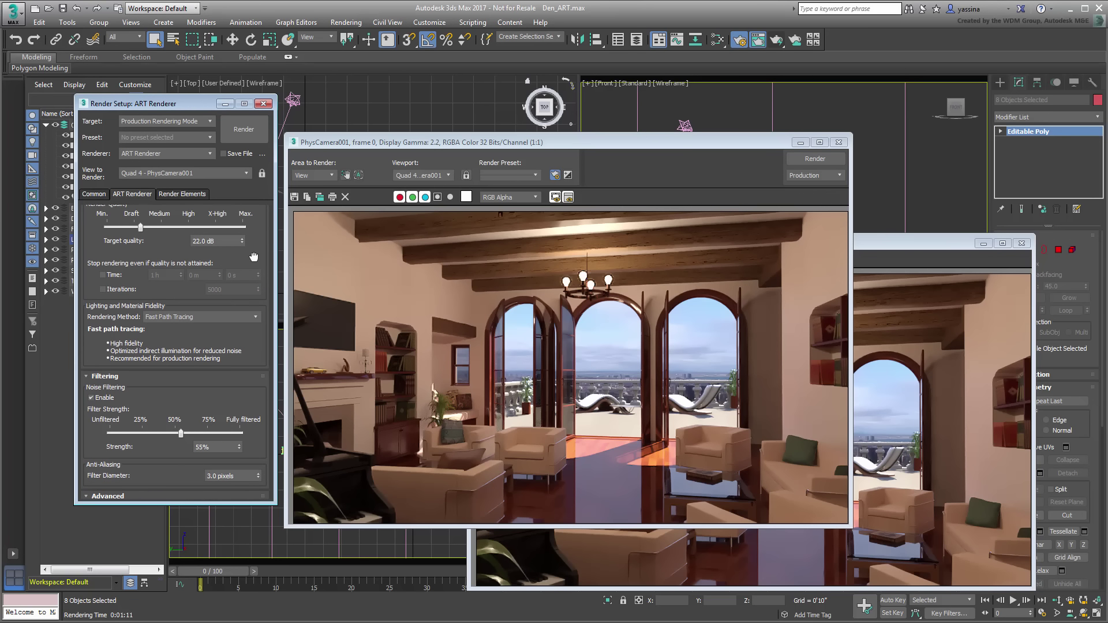
pyautogui.click(816, 159)
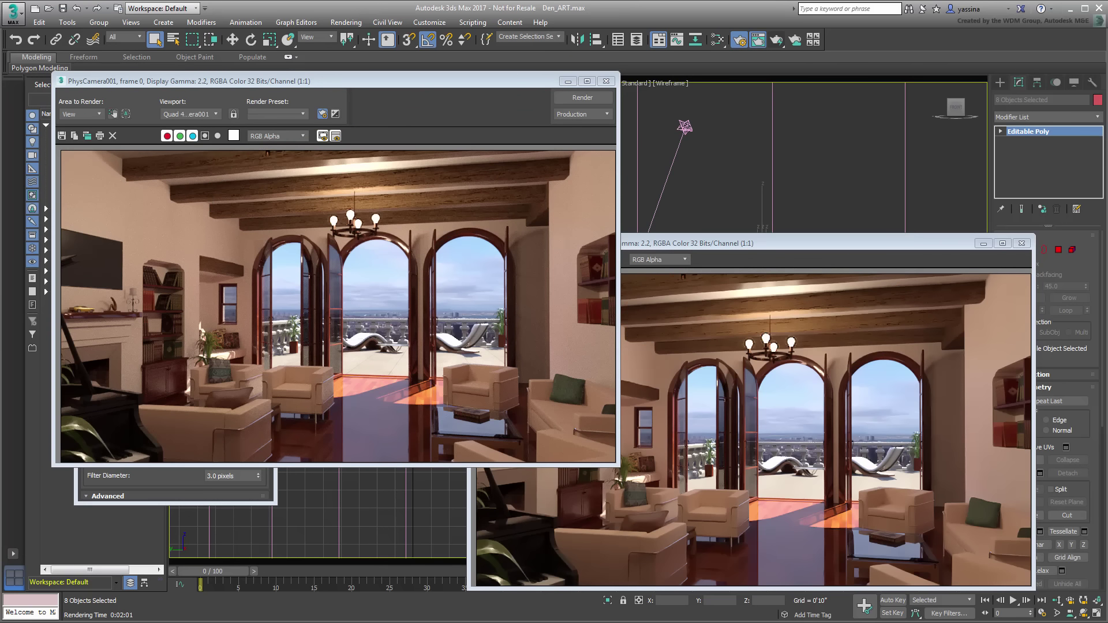
# - Close the cloned render, switch the viewport to PhysCamera002 and render it
pyautogui.click(1021, 243)
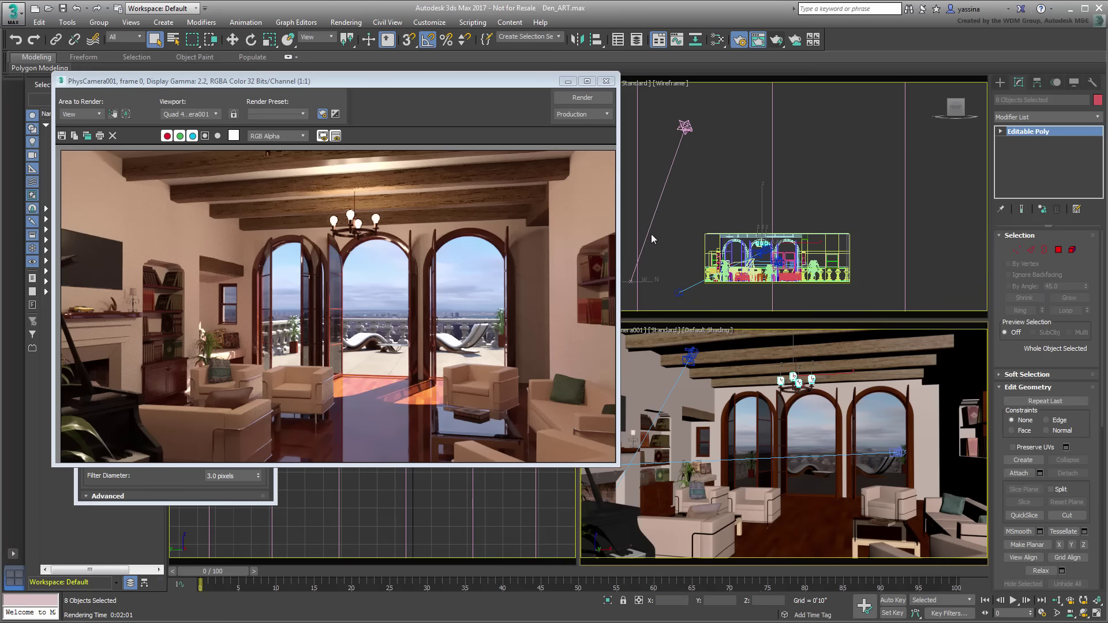
pyautogui.click(637, 336)
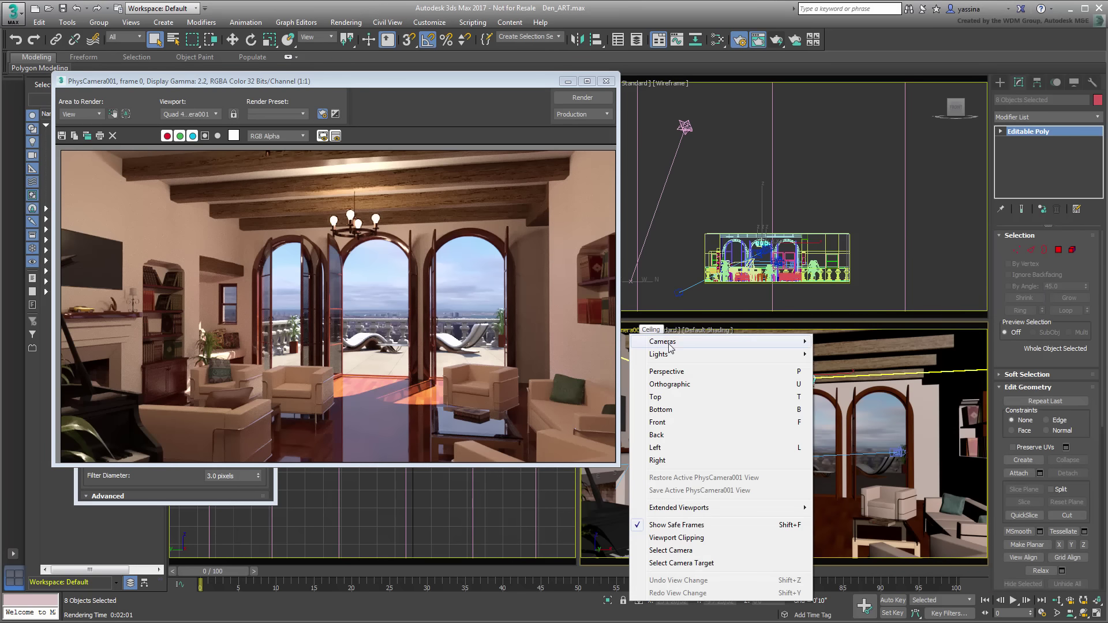
pyautogui.moveTo(674, 345)
pyautogui.click(860, 355)
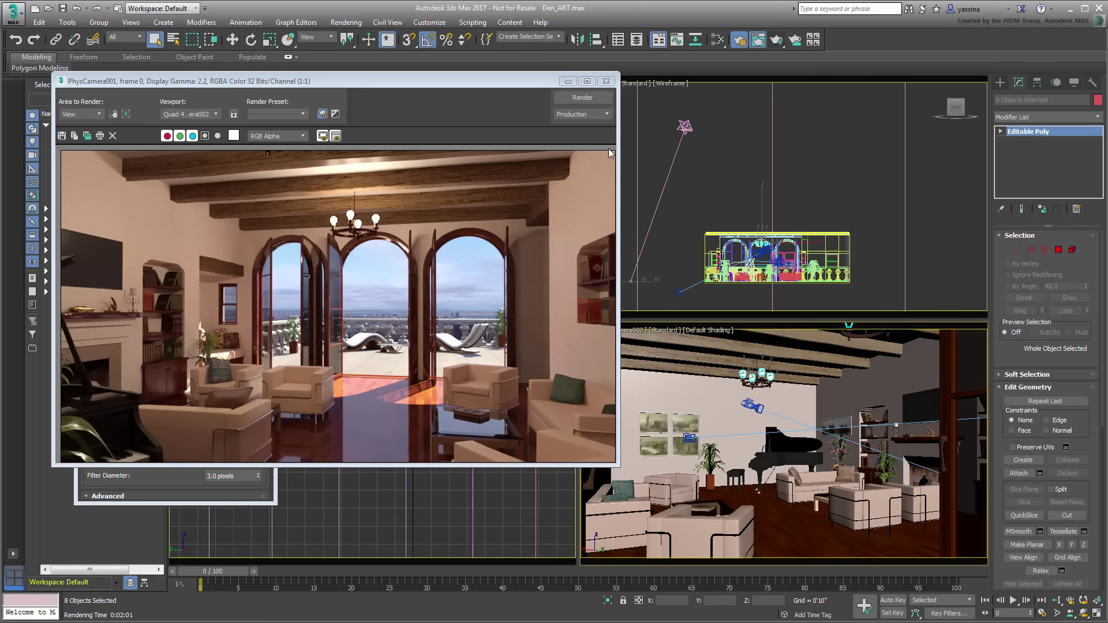
pyautogui.click(579, 98)
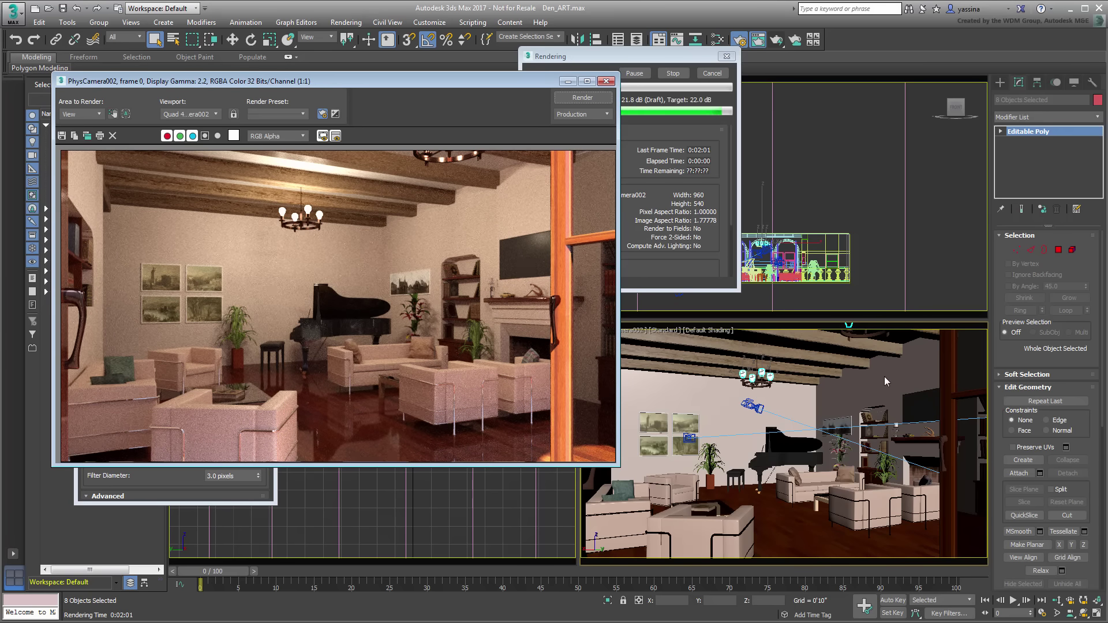
# - Switch the camera viewport to PhysCamera003's fireplace view
pyautogui.click(636, 329)
pyautogui.moveTo(678, 341)
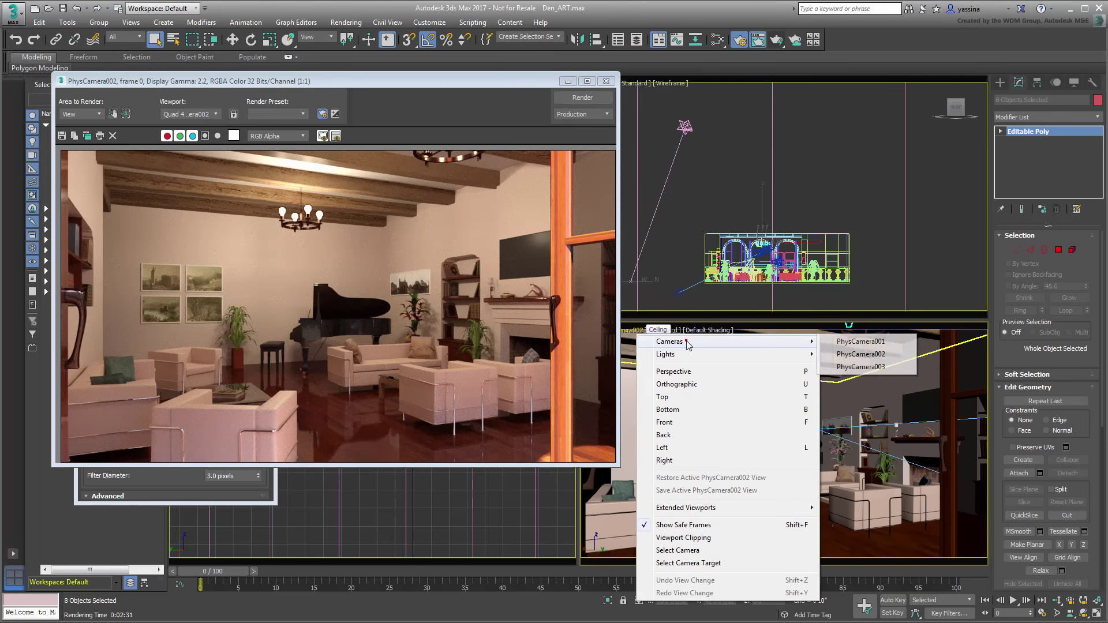
pyautogui.click(862, 367)
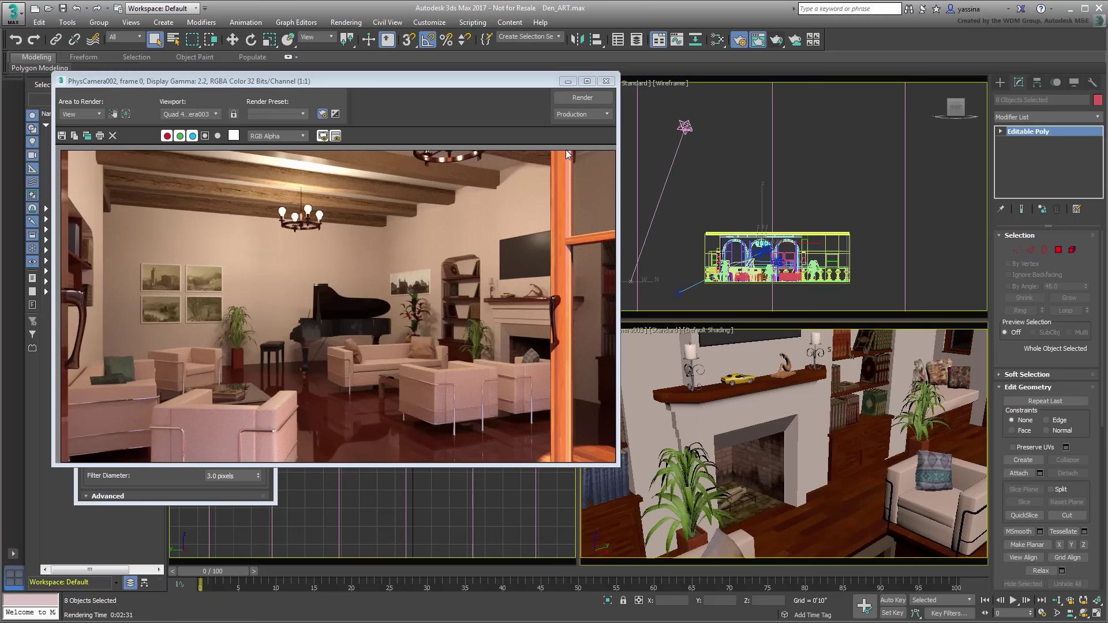